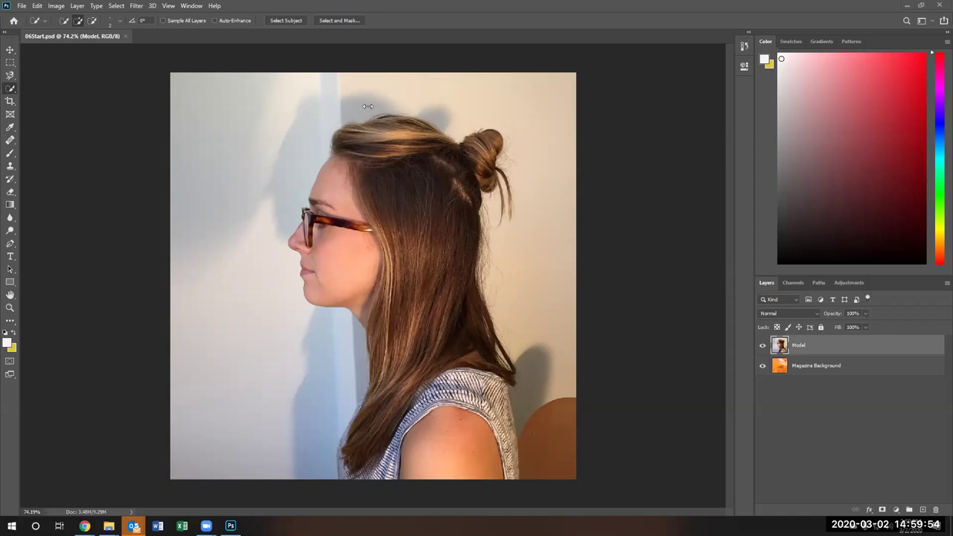
- Hide and re-show the Model layer to check the orange magazine background, leaving Model active
left_click(762, 347)
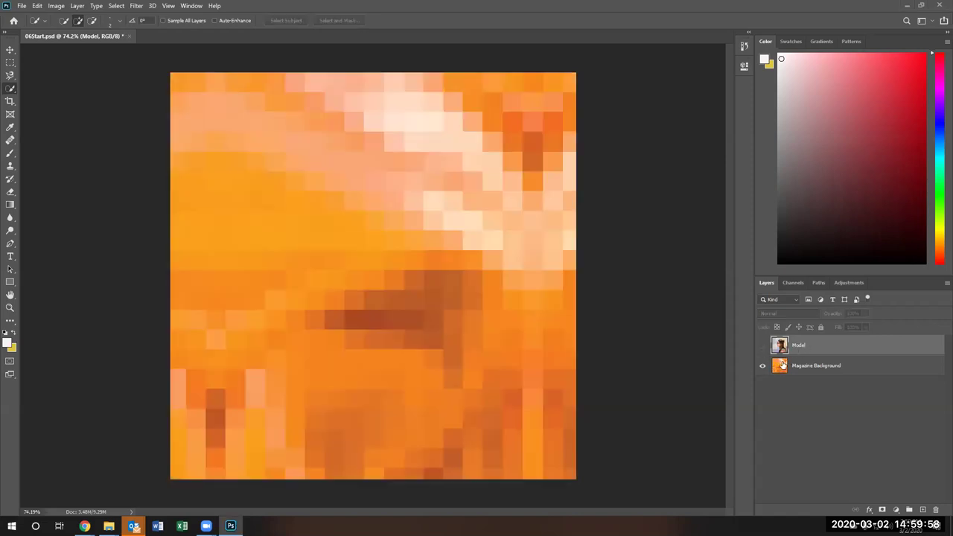
left_click(762, 345)
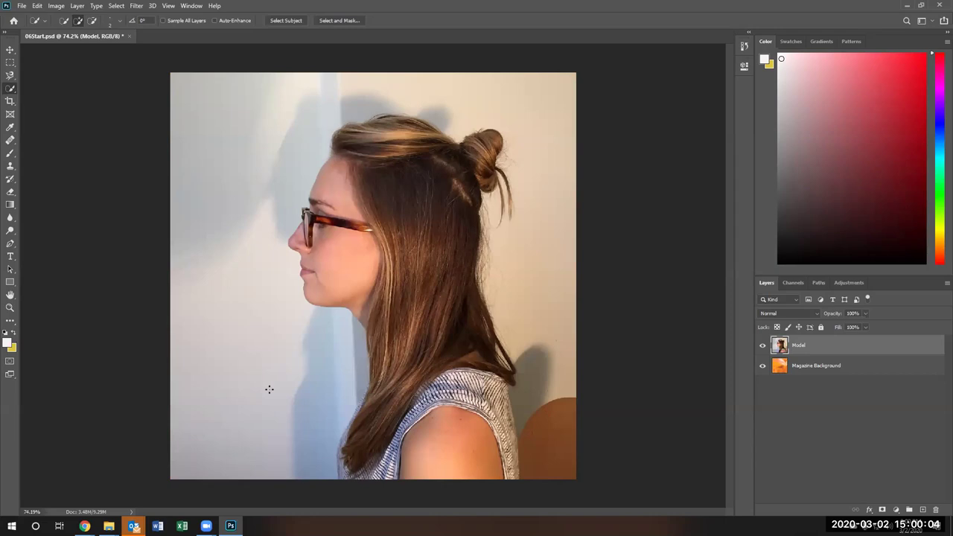
left_click(781, 367)
left_click(762, 346)
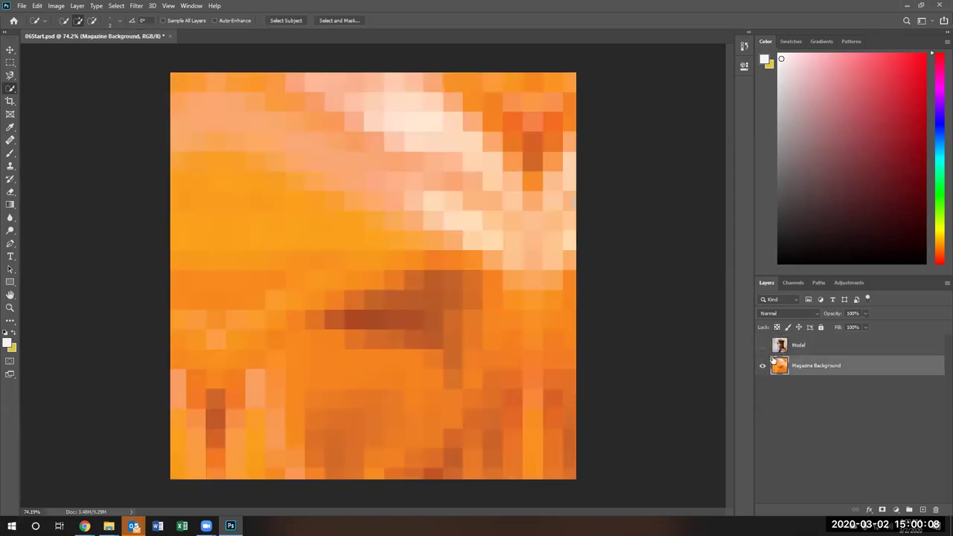
left_click(762, 347)
left_click(811, 353)
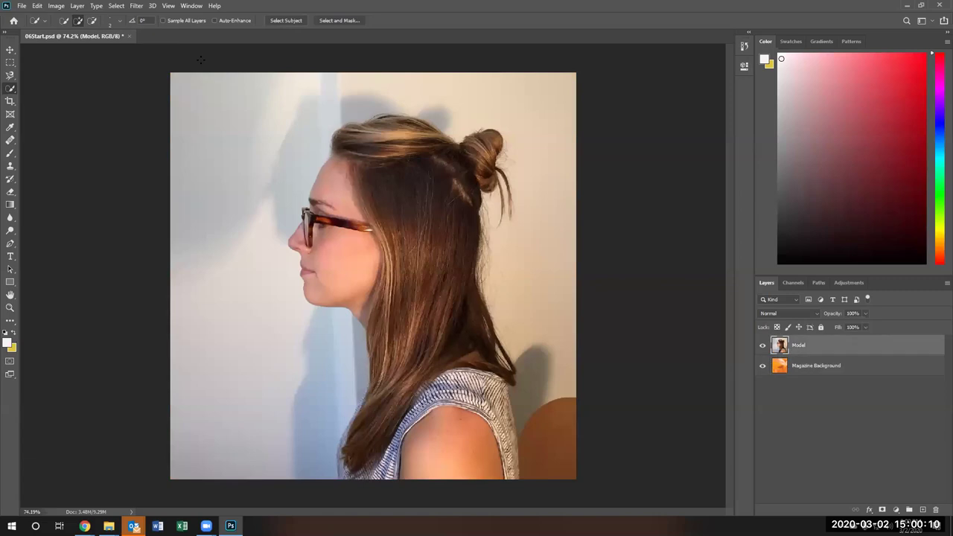
- Browse the Select menu, then pick the Object Selection Tool from the selection tools flyout
left_click(121, 7)
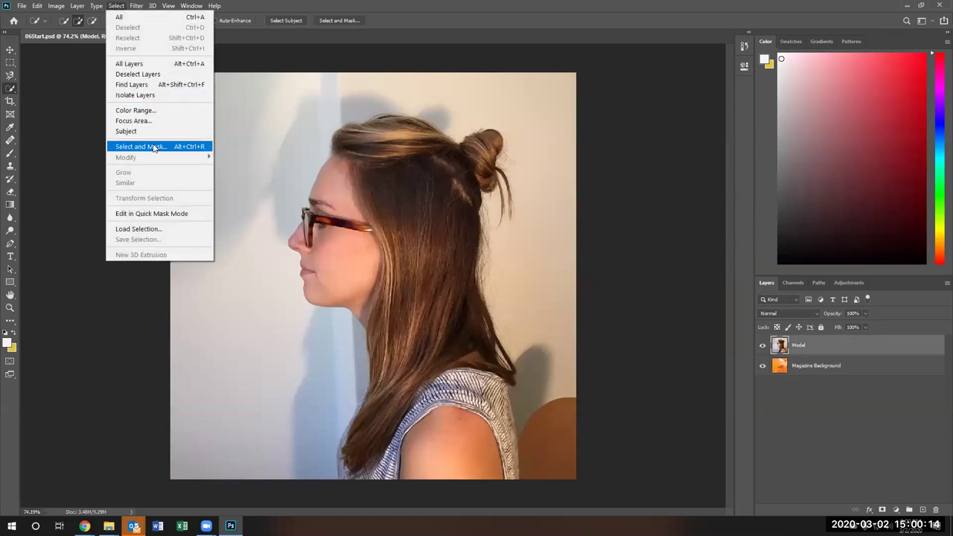
left_click(472, 6)
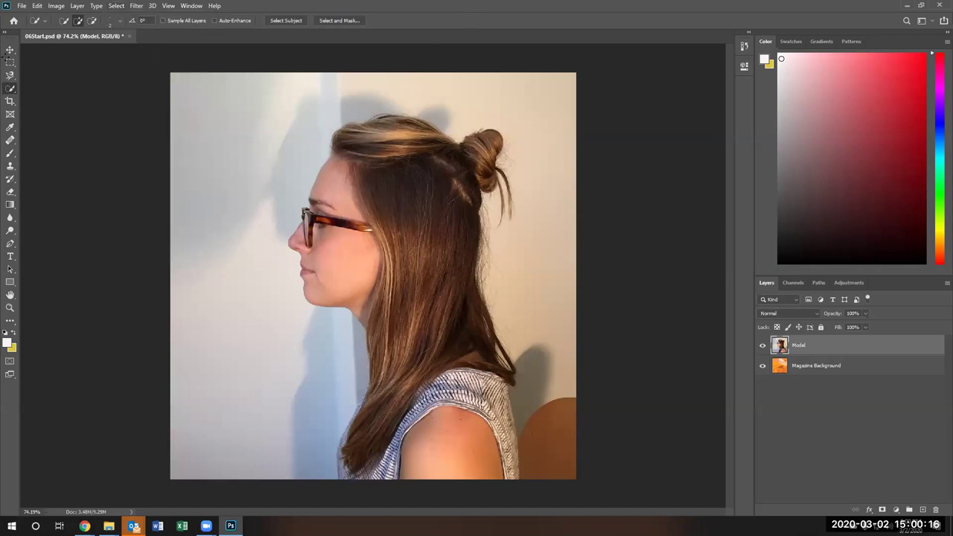
right_click(14, 92)
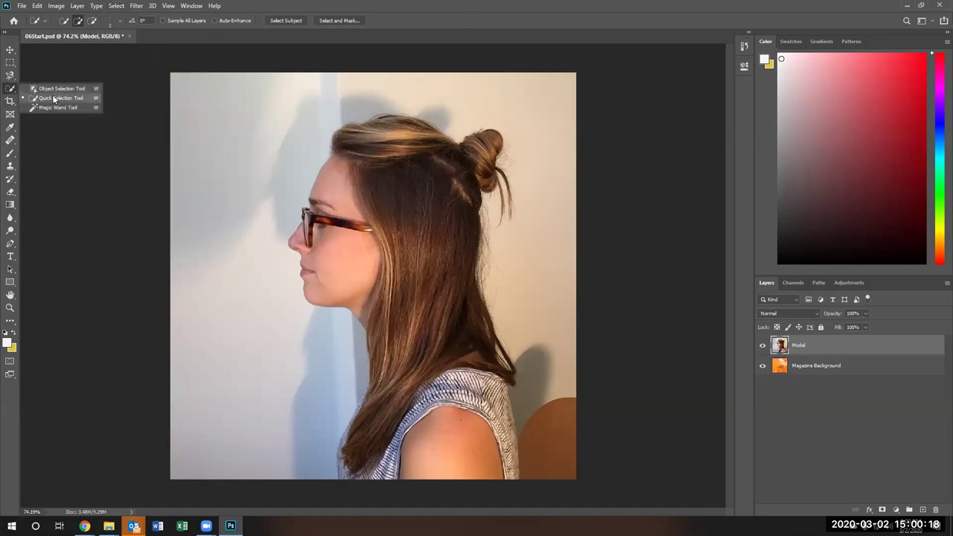
left_click(34, 88)
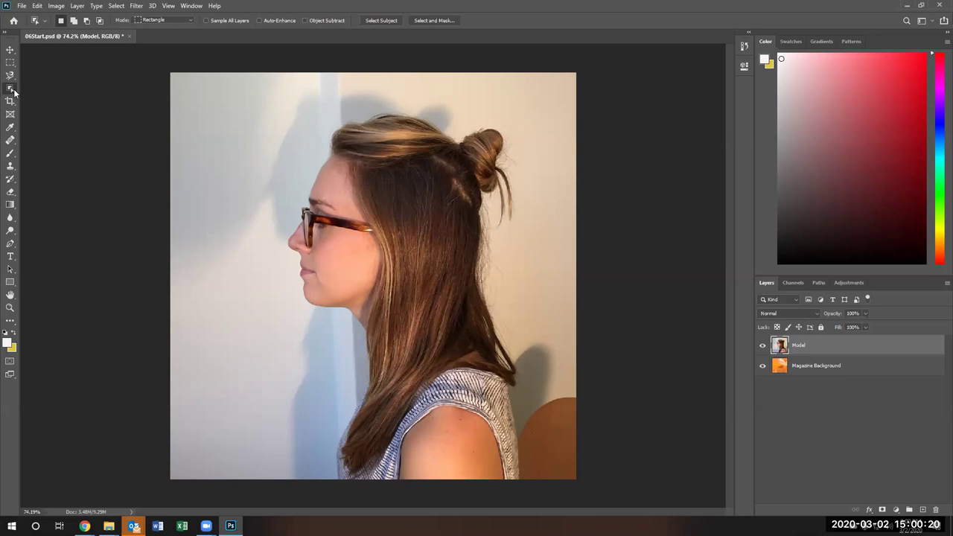
right_click(12, 91)
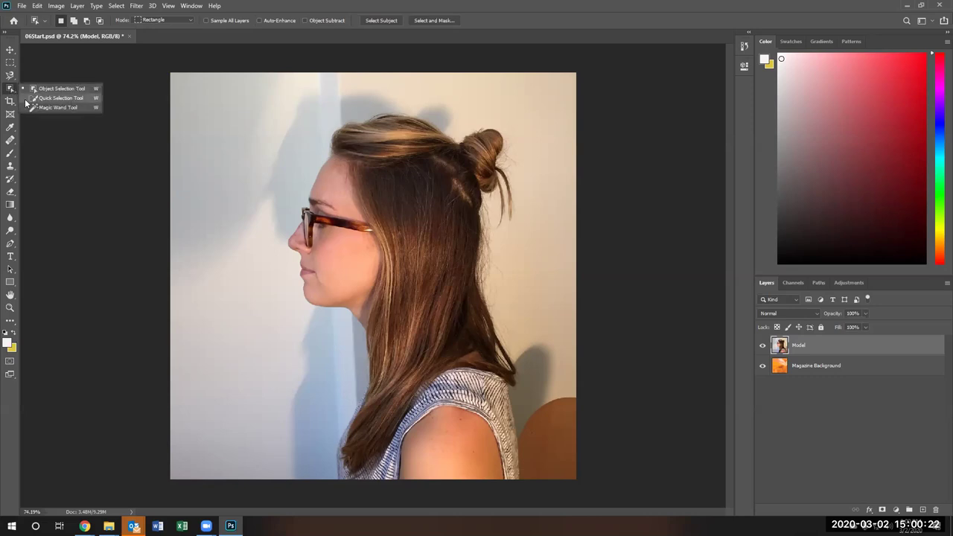
left_click(33, 88)
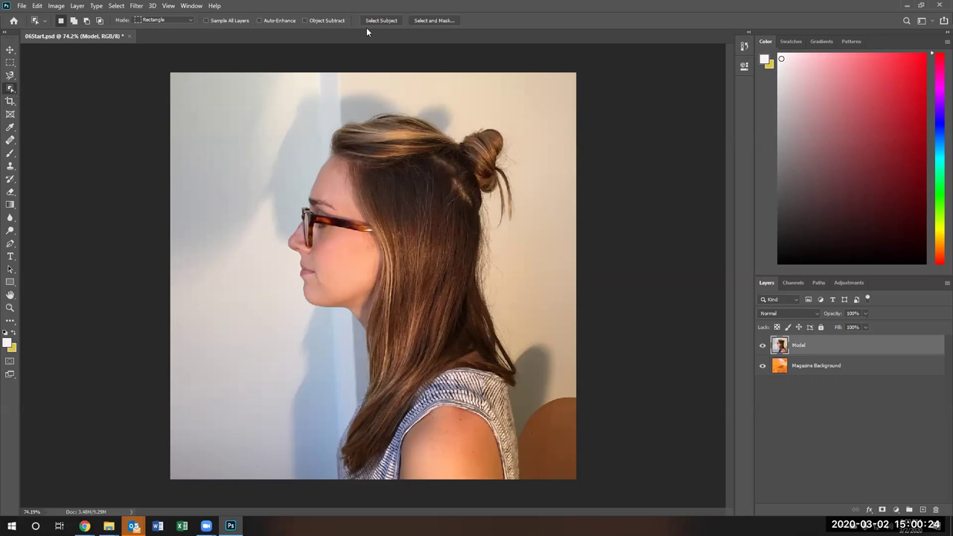
- Enter Select and Mask, keep the Onion Skin view, and set preview transparency to about 22%
left_click(432, 22)
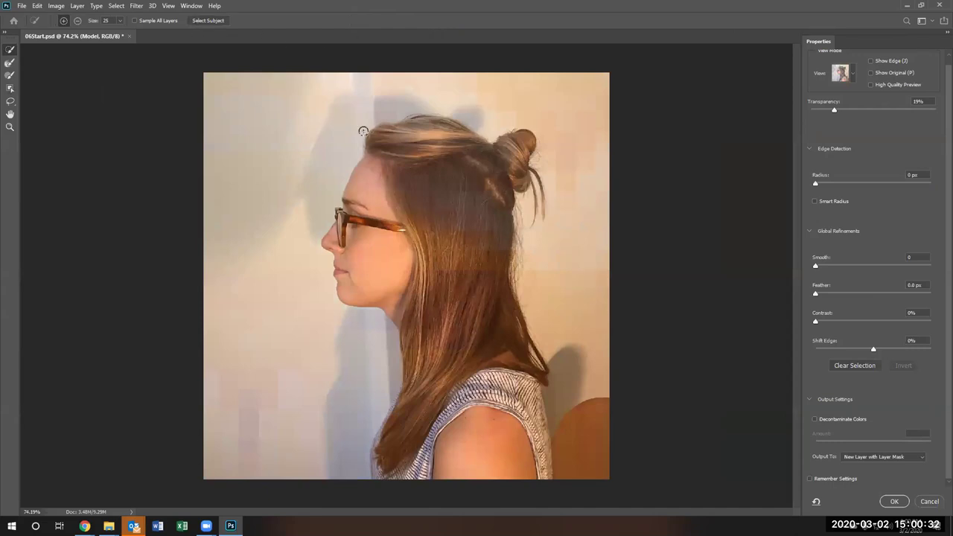
left_click(855, 74)
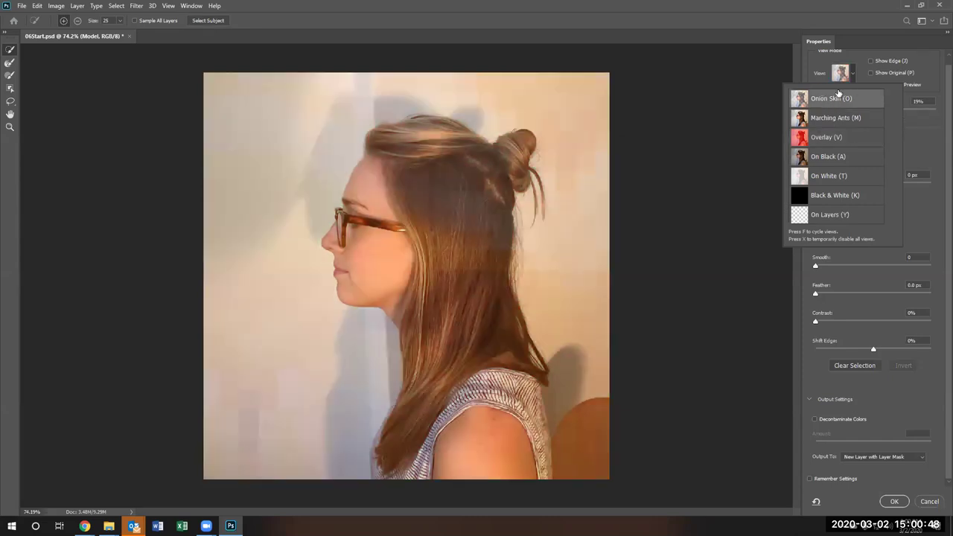
left_click(812, 67)
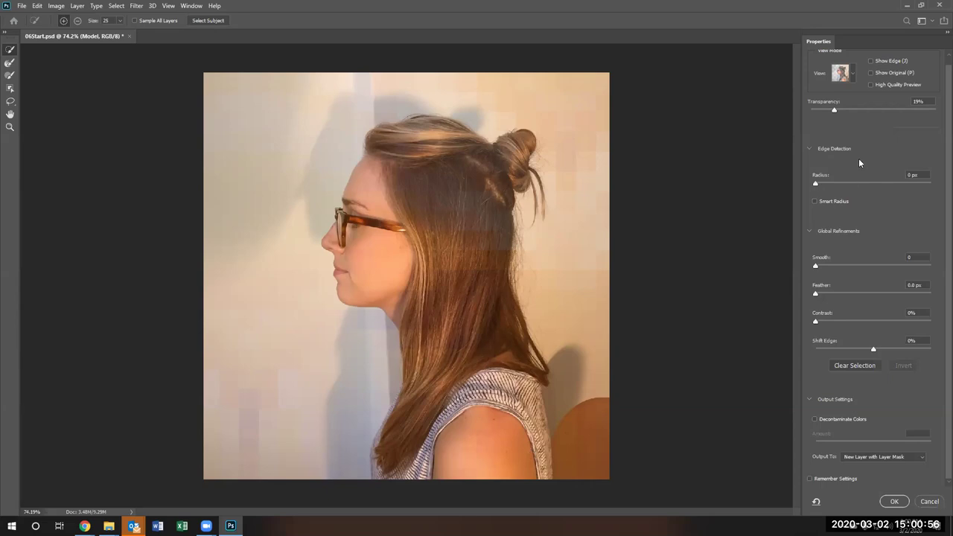
mouse_move(834, 110)
left_mouse_down()
mouse_move(938, 117)
mouse_move(807, 120)
mouse_move(841, 120)
left_mouse_up()
- Draw an Object Selection rectangle around the woman, then settle preview transparency at 37%
left_click(11, 88)
left_click_drag(311, 91, 557, 510)
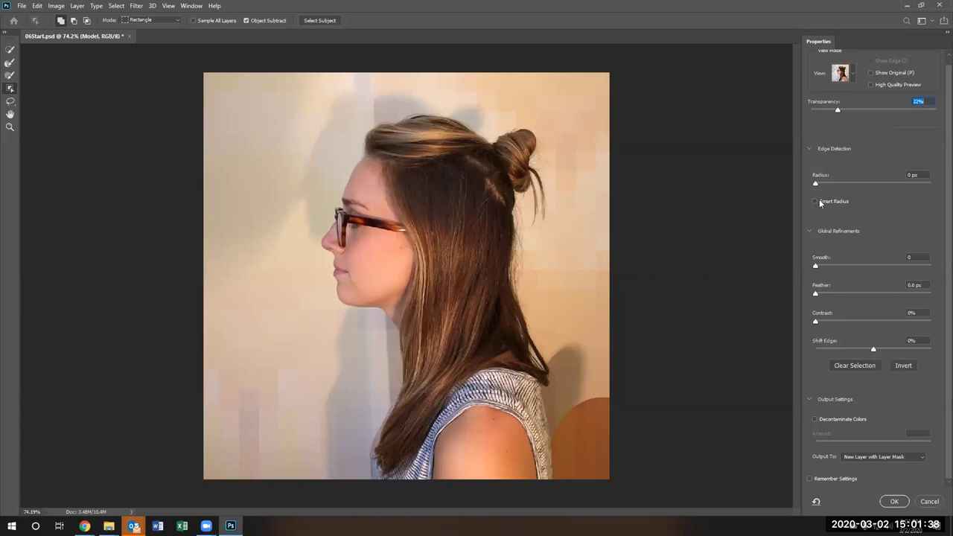
left_click_drag(838, 110, 867, 111)
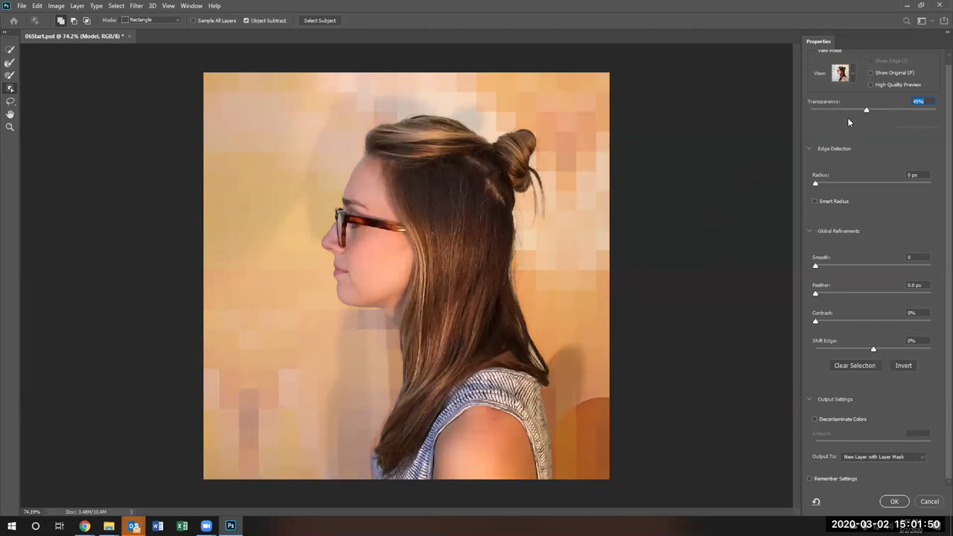
left_click_drag(867, 111, 826, 111)
left_click(896, 110)
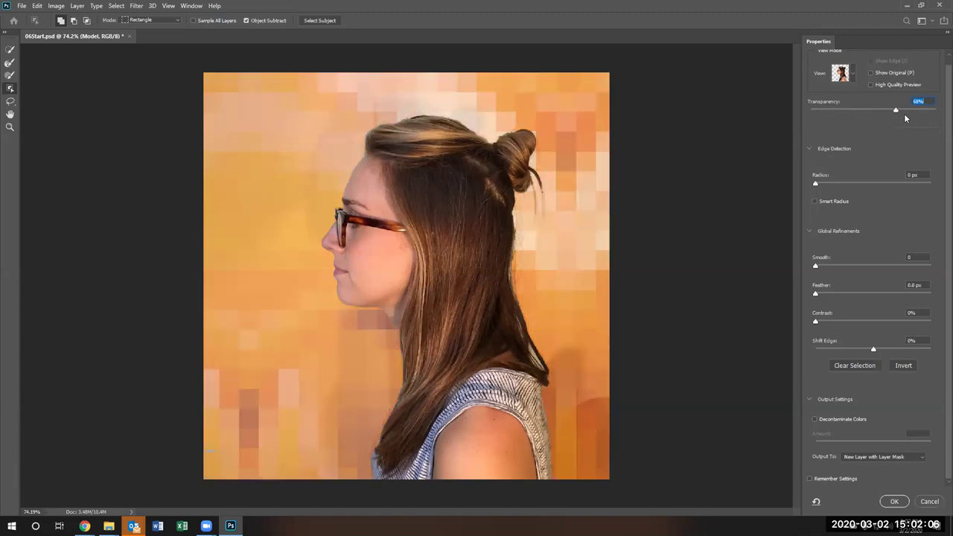
left_click_drag(896, 112, 859, 113)
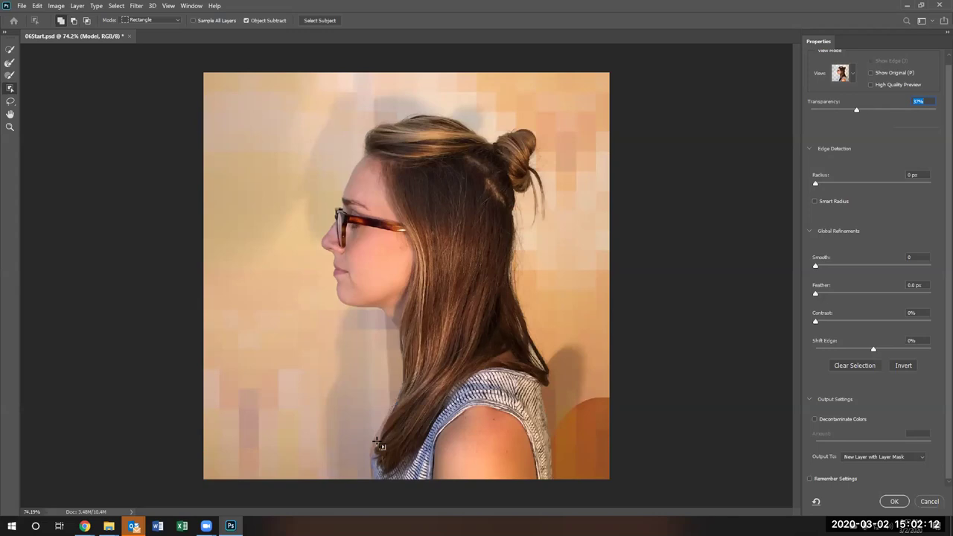
- Brush along the lower hair ends above the shoulder at size 25, switching to subtract with Alt
scroll(378, 438, "up", 3)
scroll(378, 435, "up", 2)
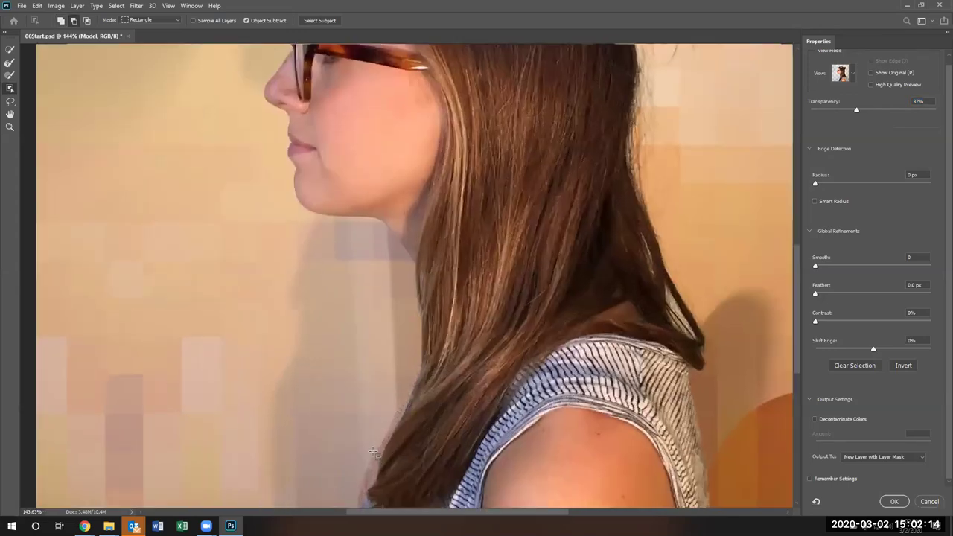
scroll(382, 468, "up", 2)
scroll(385, 468, "down", 3)
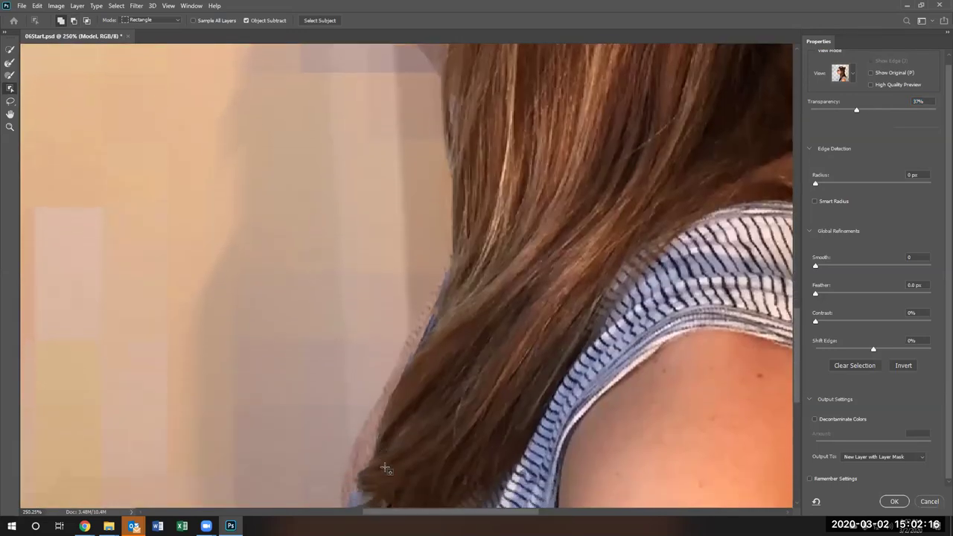
left_click(9, 51)
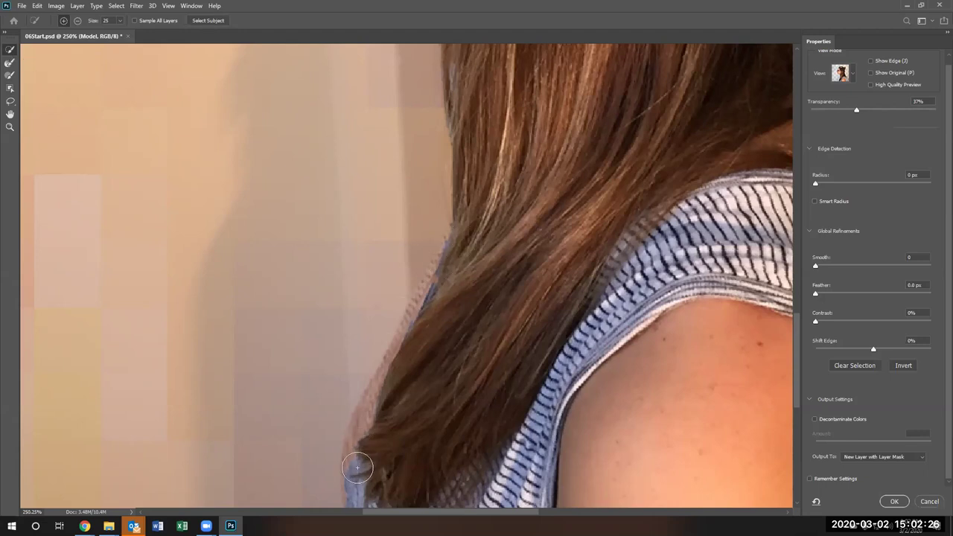
left_click(279, 390)
left_click_drag(278, 380, 275, 388)
mouse_move(364, 438)
left_mouse_down()
mouse_move(366, 417)
mouse_move(387, 395)
mouse_move(408, 335)
mouse_move(368, 432)
mouse_move(463, 233)
mouse_move(399, 260)
left_mouse_up()
key("alt")
key("alt")
scroll(553, 399, "down", 5)
scroll(552, 398, "down", 2)
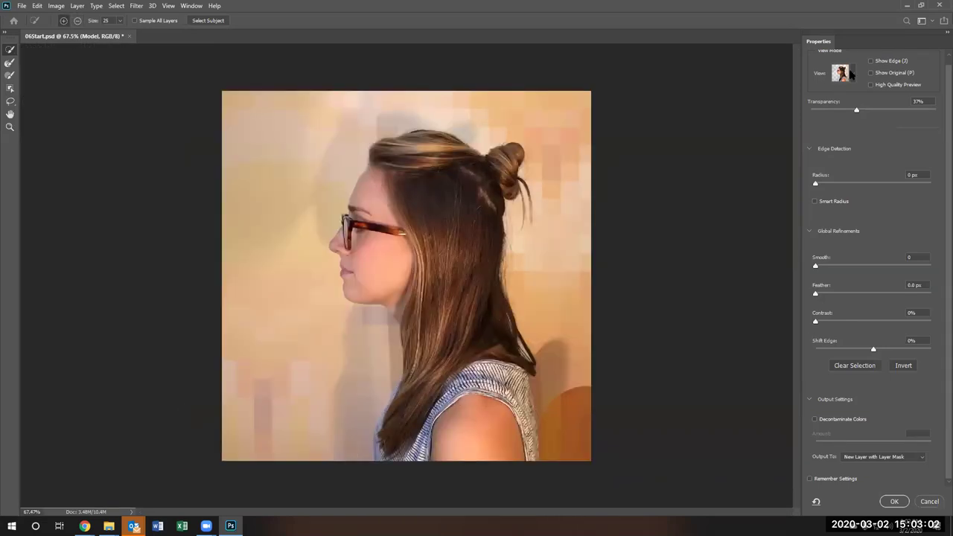
- Compare the Black & White view with Onion Skin, zooming on the hair, ending in Onion Skin
left_click(853, 74)
left_click(820, 197)
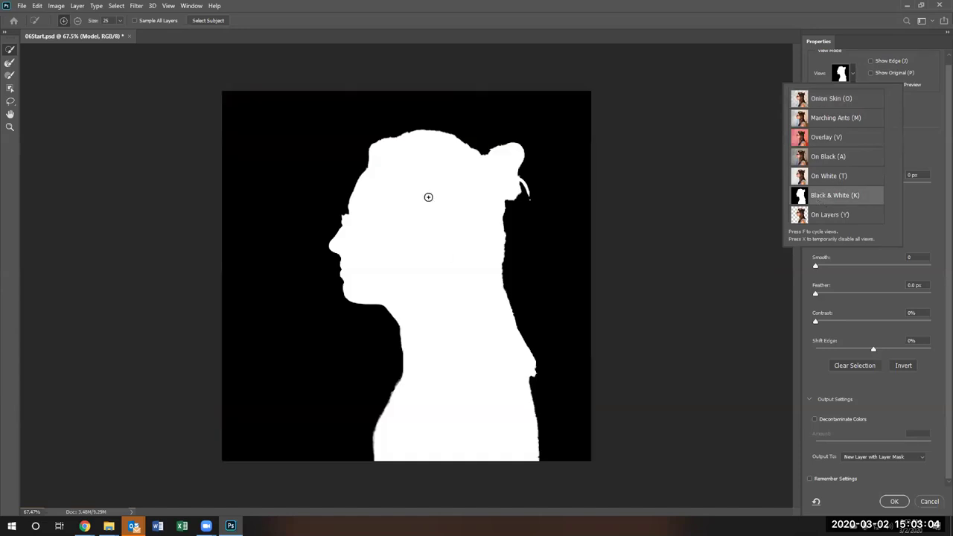
left_click(838, 216)
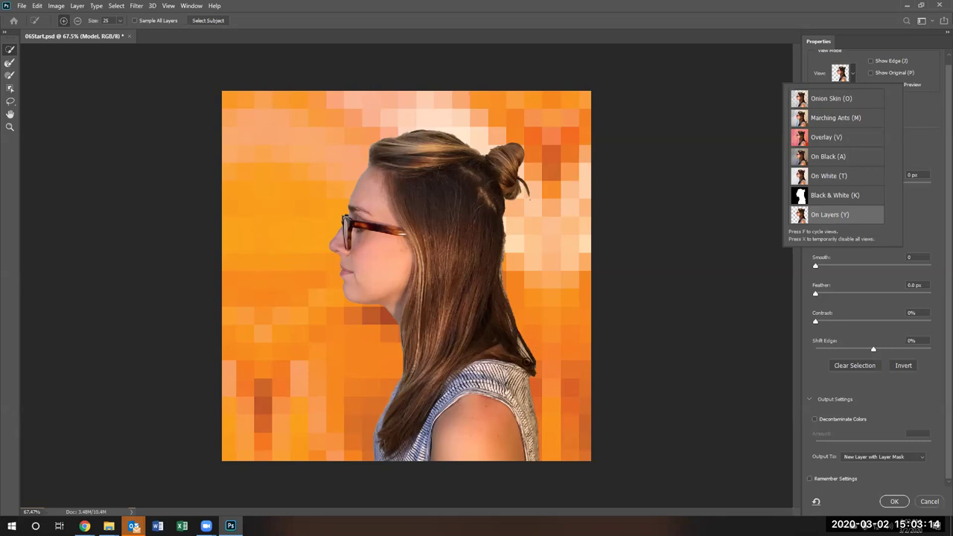
scroll(524, 357, "up", 1)
scroll(523, 357, "up", 4)
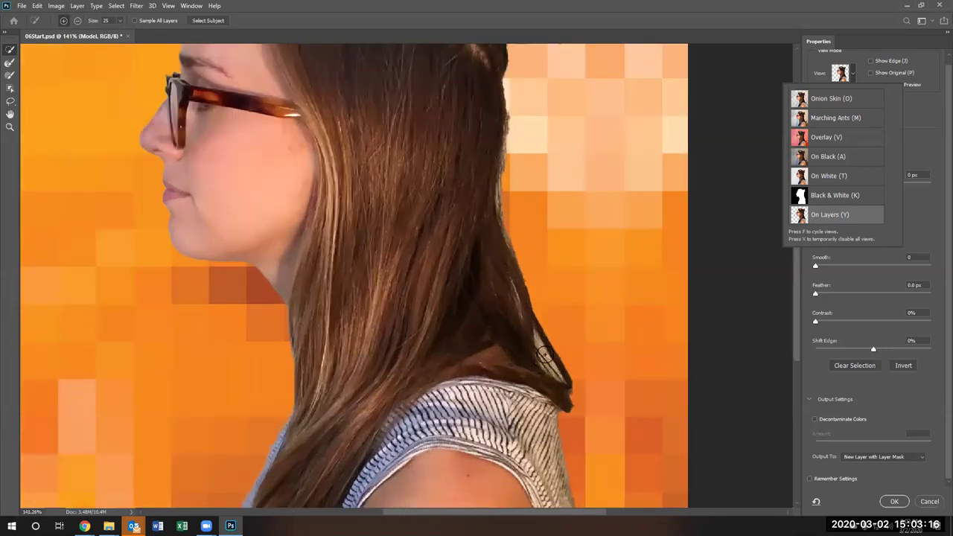
scroll(539, 328, "down", 2)
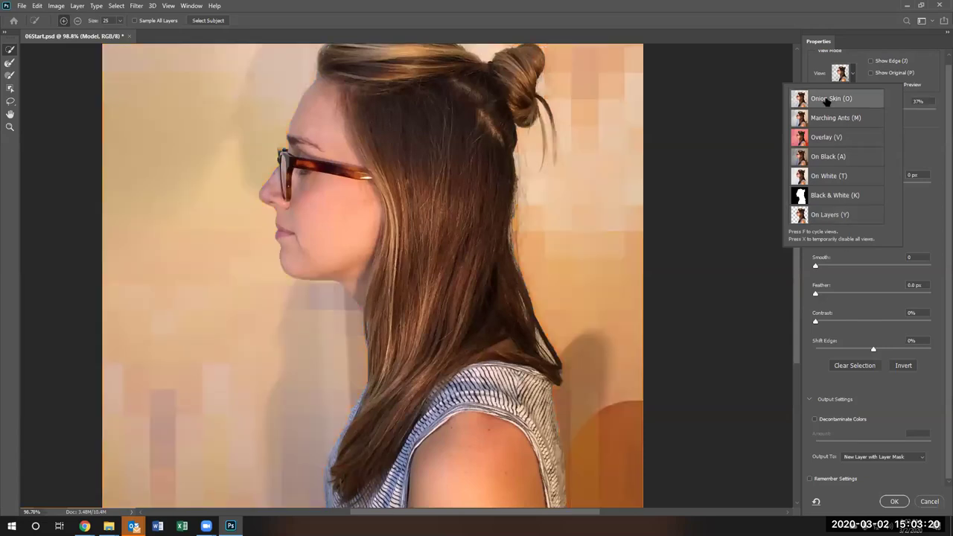
scroll(560, 181, "up", 2)
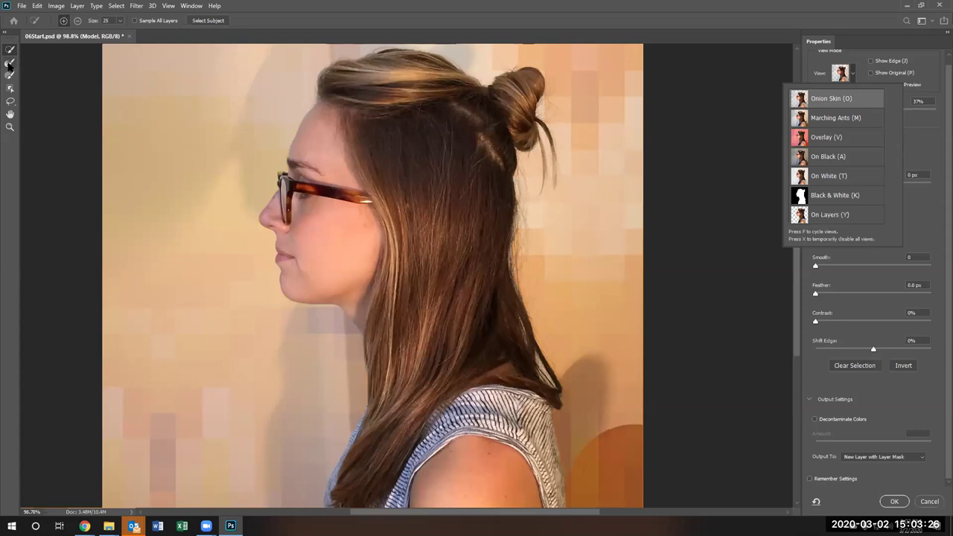
- Enable Decontaminate Colors, brush the loose strands beside the bun, and raise transparency to about 42%
left_click(10, 63)
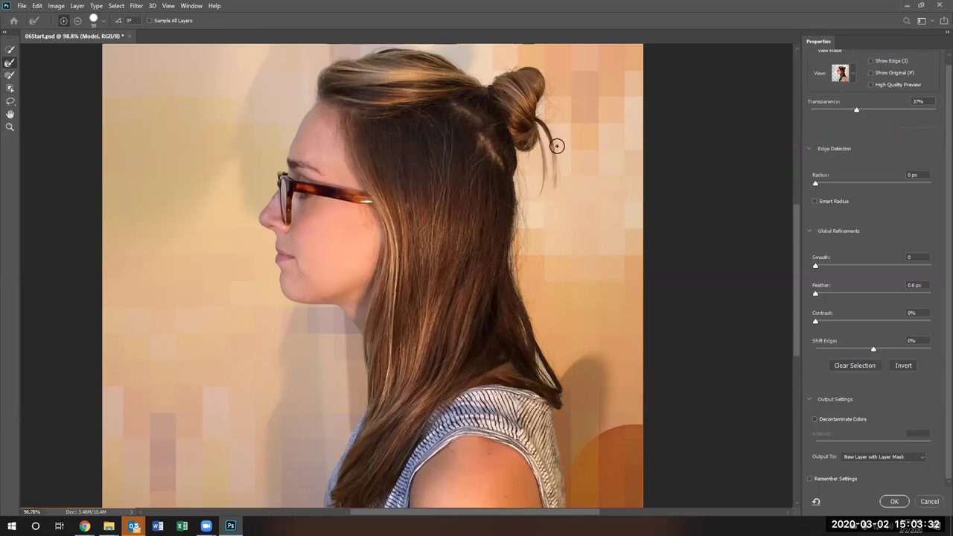
left_click(815, 420)
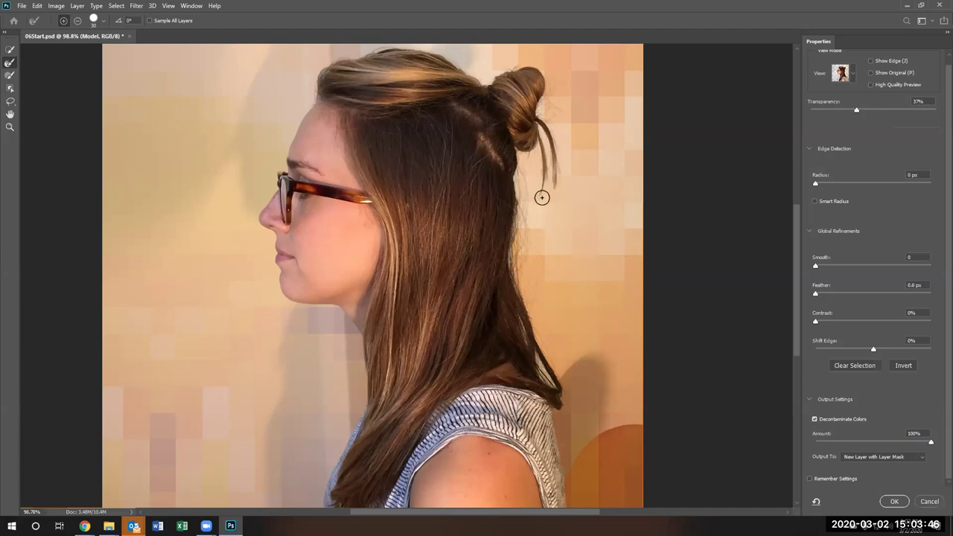
left_click_drag(530, 346, 560, 406)
left_click_drag(799, 214, 800, 177)
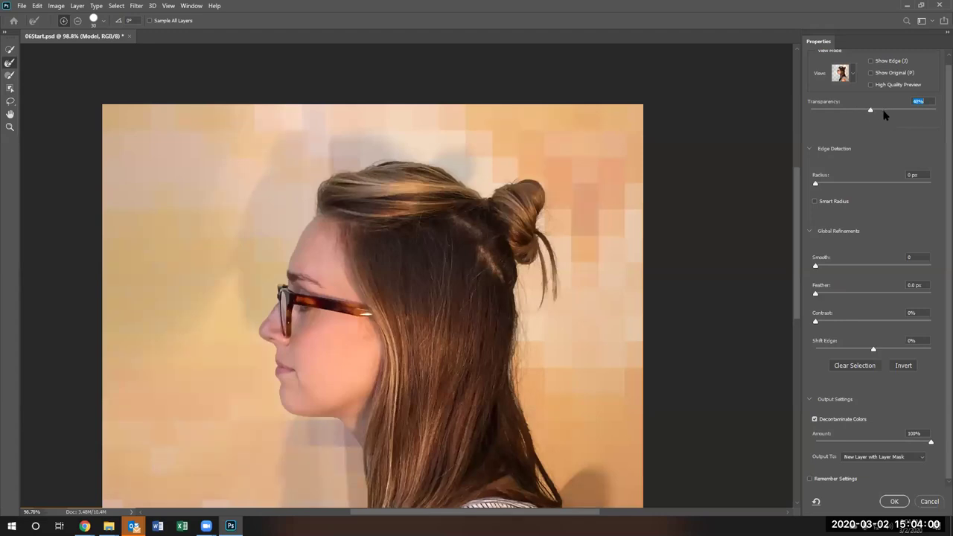
- Drag the Onion Skin transparency back and forth, settling on 93%
left_click_drag(853, 111, 828, 119)
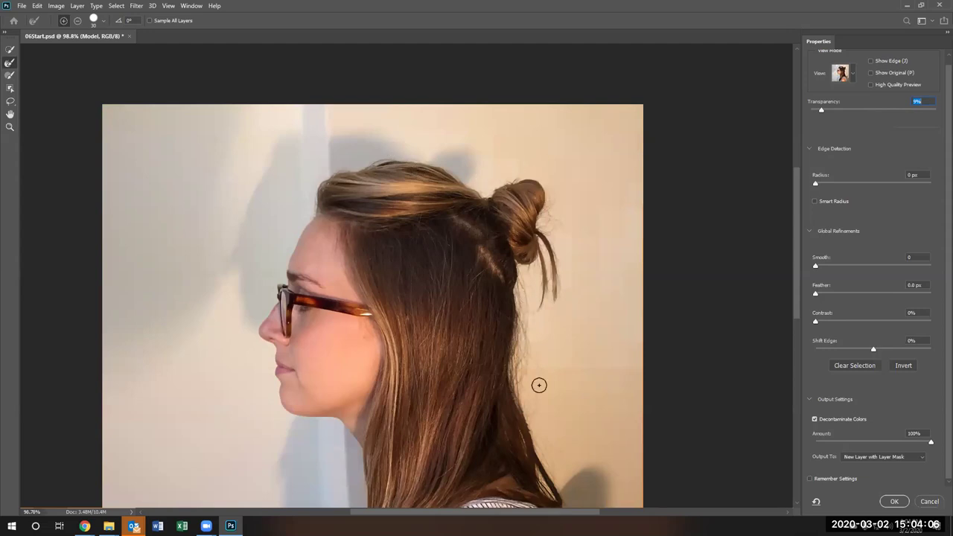
left_click_drag(827, 111, 903, 112)
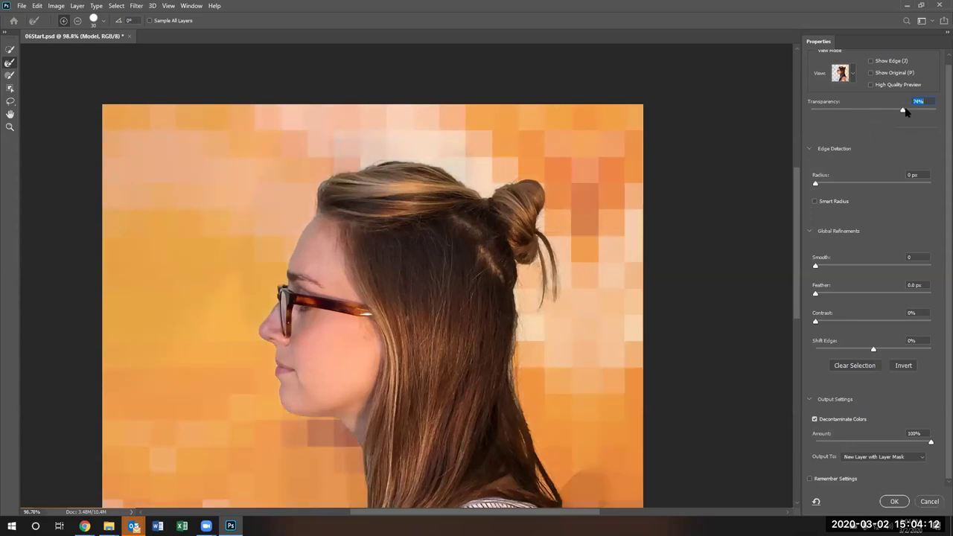
left_click_drag(919, 110, 825, 116)
left_click(896, 111)
left_click_drag(893, 111, 928, 111)
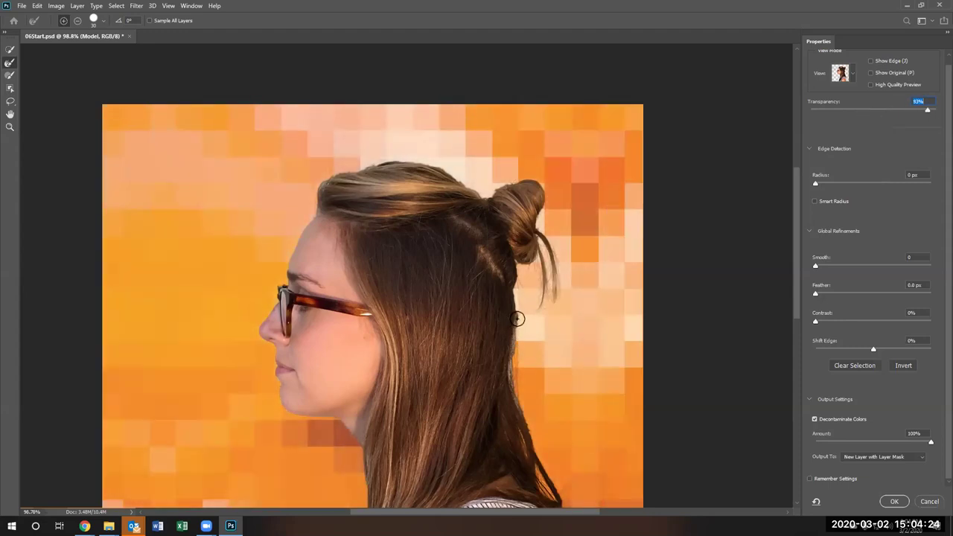
- Refine the hair edges around the bun, down the back, and across the top of the head
left_click_drag(514, 324, 517, 332)
left_click_drag(512, 375, 521, 414)
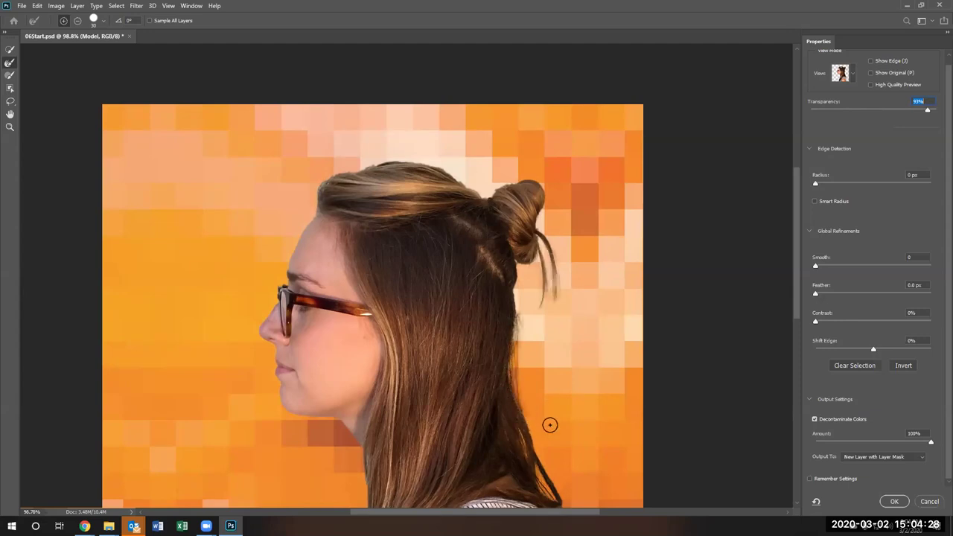
mouse_move(523, 271)
left_mouse_down()
mouse_move(511, 344)
mouse_move(517, 269)
mouse_move(537, 268)
mouse_move(519, 313)
left_mouse_up()
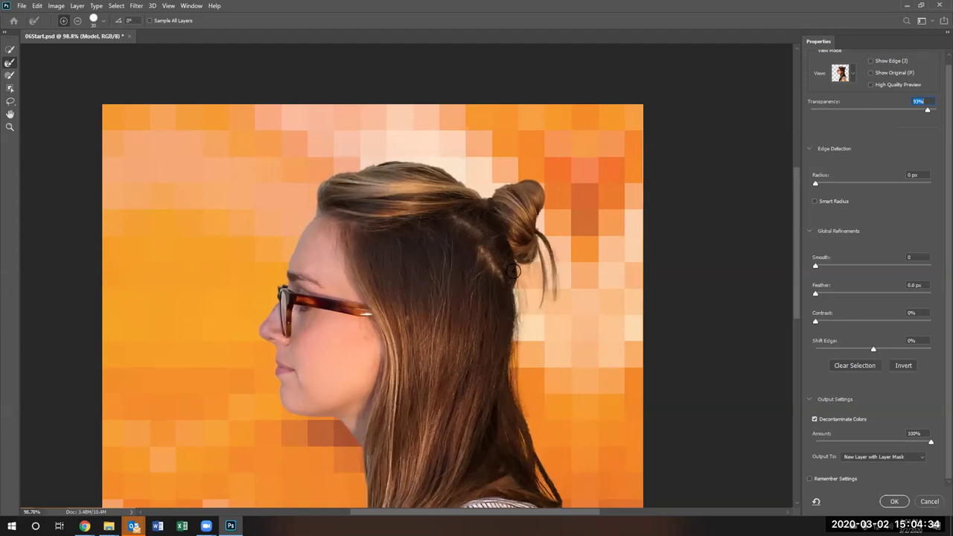
mouse_move(516, 181)
left_mouse_down()
mouse_move(484, 192)
mouse_move(434, 163)
mouse_move(403, 159)
mouse_move(321, 180)
mouse_move(320, 284)
mouse_move(359, 218)
mouse_move(362, 163)
mouse_move(325, 171)
mouse_move(331, 203)
mouse_move(379, 160)
mouse_move(321, 171)
left_mouse_up()
mouse_move(313, 209)
left_mouse_down()
mouse_move(322, 182)
mouse_move(357, 162)
mouse_move(456, 176)
mouse_move(517, 168)
mouse_move(509, 174)
left_mouse_up()
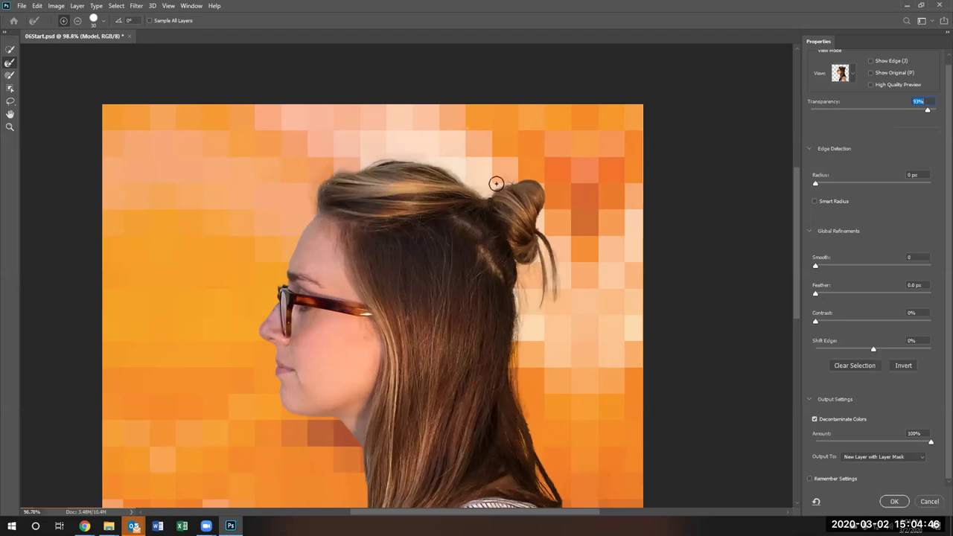
- Inspect the mask in Black & White view, then return to the orange background preview
left_click(853, 74)
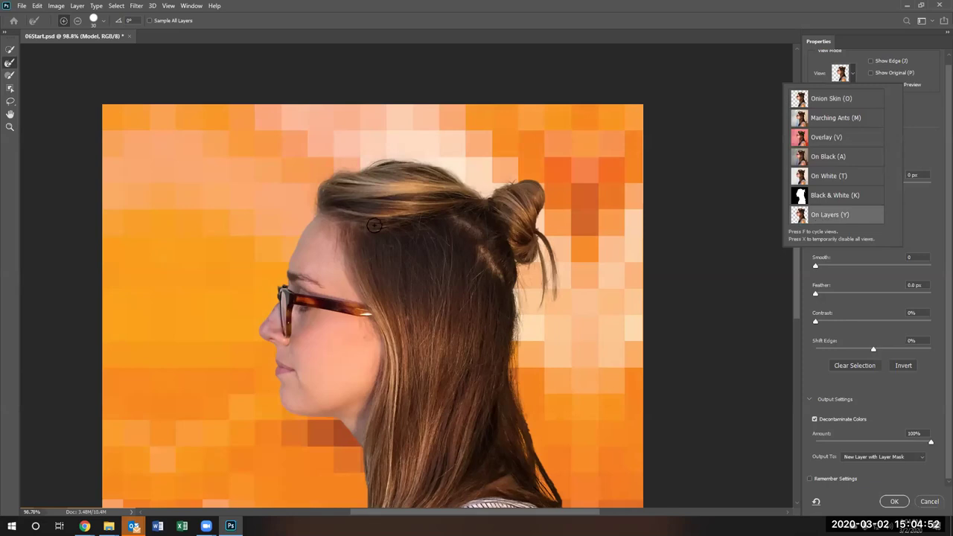
left_click(835, 195)
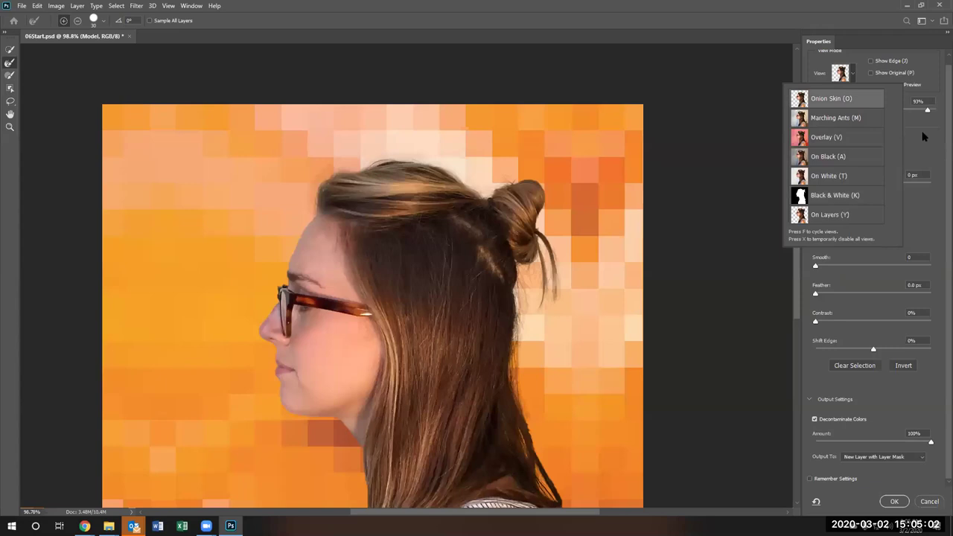
left_click(924, 137)
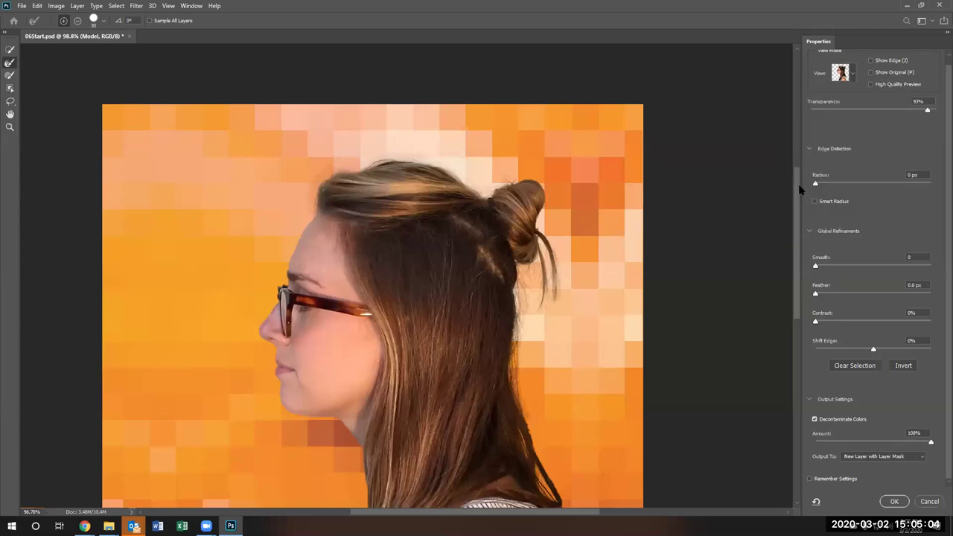
- Set output to New Layer with Layer Mask and raise Onion Skin transparency to 100%
mouse_move(799, 191)
left_mouse_down()
mouse_move(800, 256)
mouse_move(798, 194)
mouse_move(798, 209)
left_mouse_up()
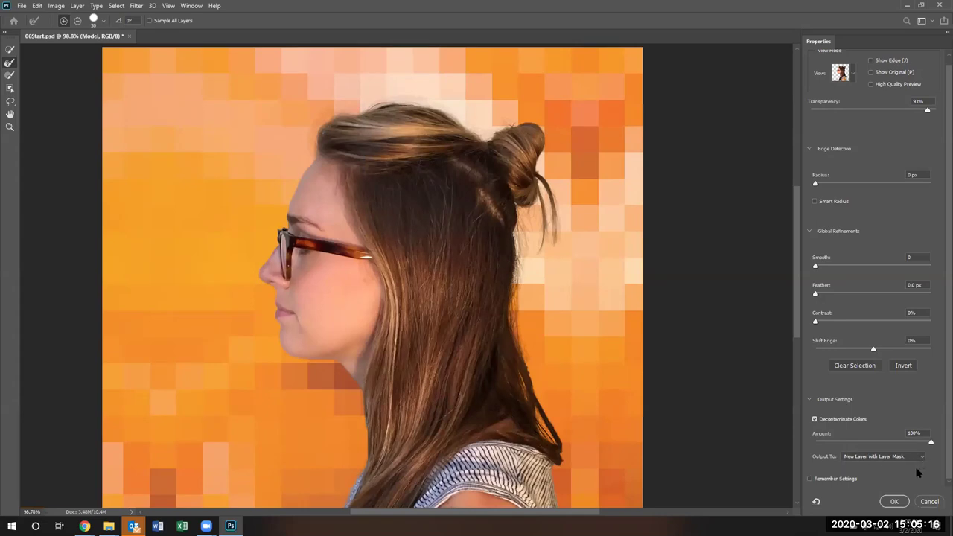
left_click(895, 501)
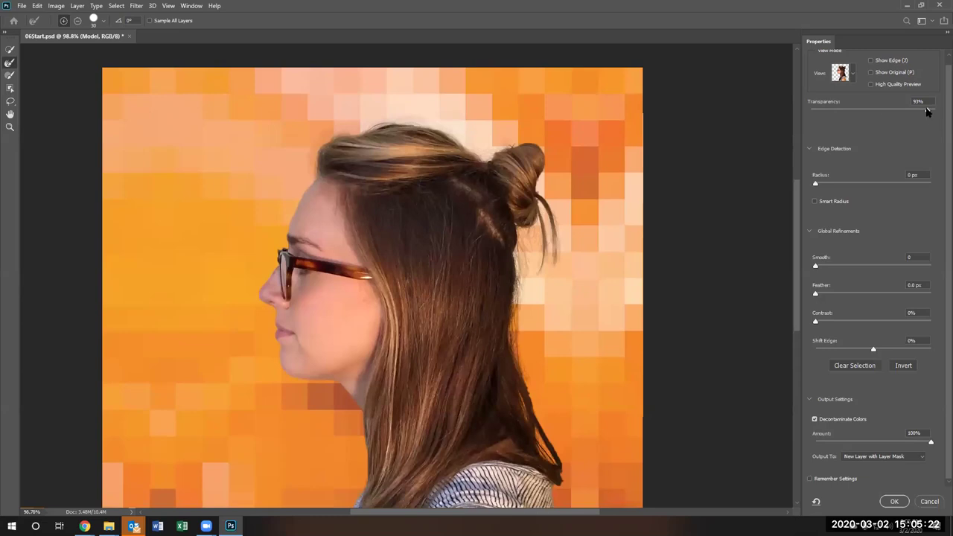
mouse_move(928, 110)
left_mouse_down()
mouse_move(879, 112)
mouse_move(938, 112)
left_mouse_up()
- Preview the cut-out On White and collapse the Edge Detection settings
left_click(852, 70)
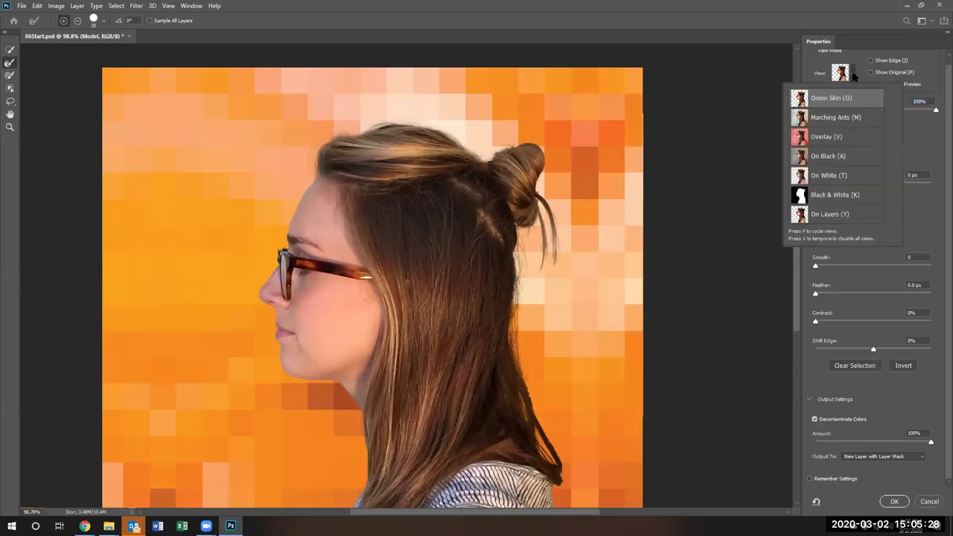
left_click(845, 176)
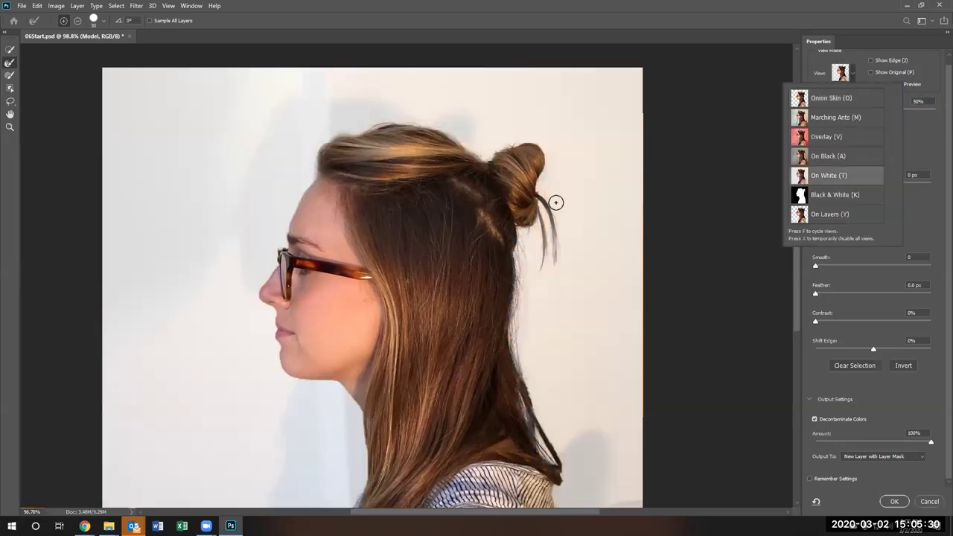
left_click(915, 220)
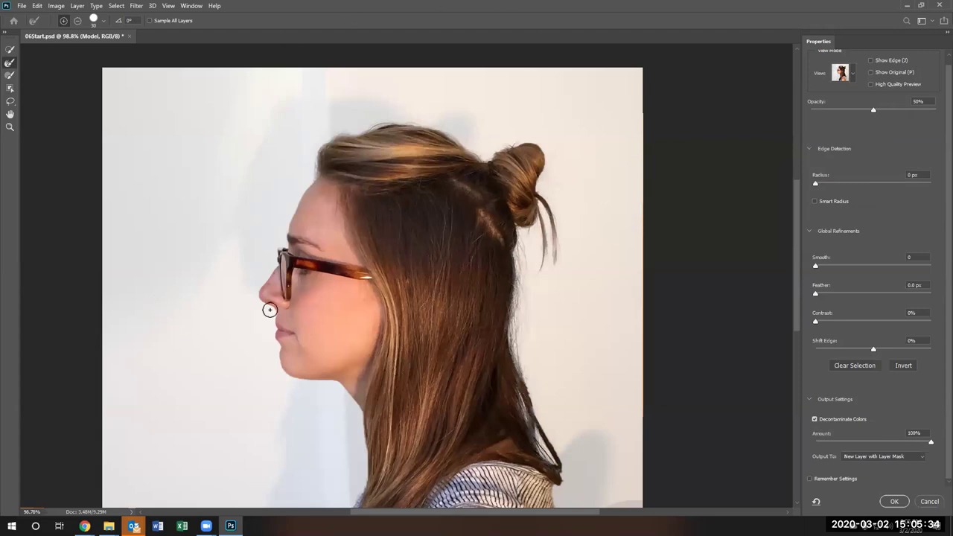
left_click(809, 148)
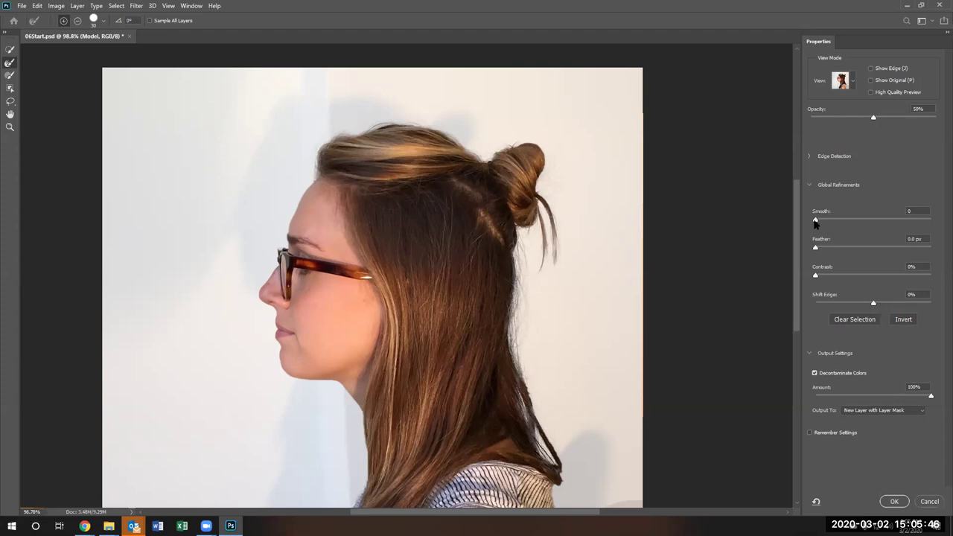
- Try maximum Smooth and Feather, then settle on Smooth 4 and Feather 0.0 px
left_click_drag(816, 221, 938, 229)
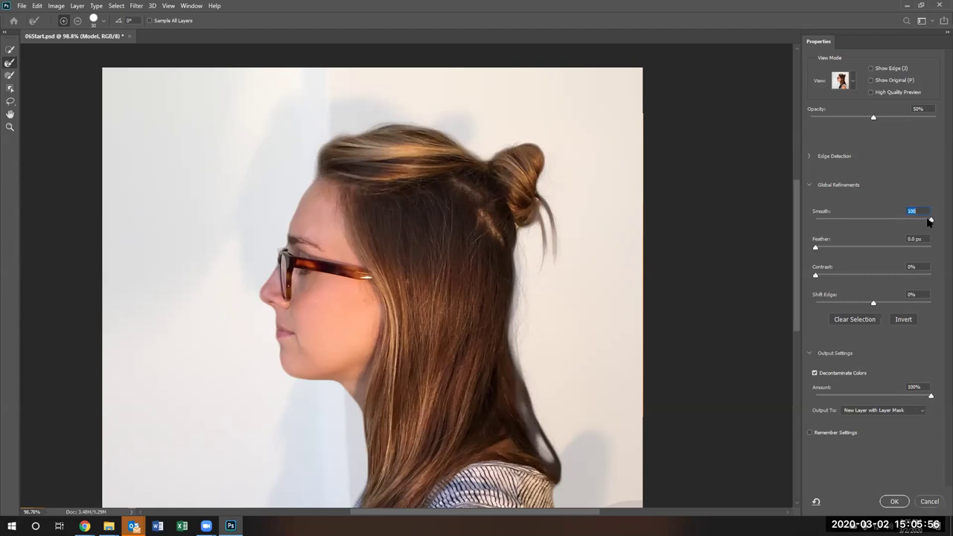
left_click_drag(847, 226, 815, 230)
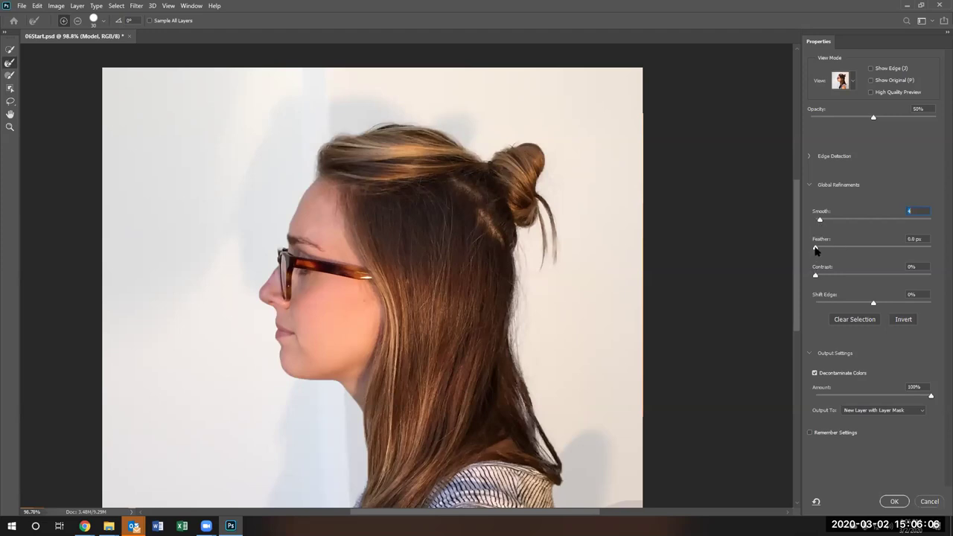
left_click_drag(816, 248, 932, 248)
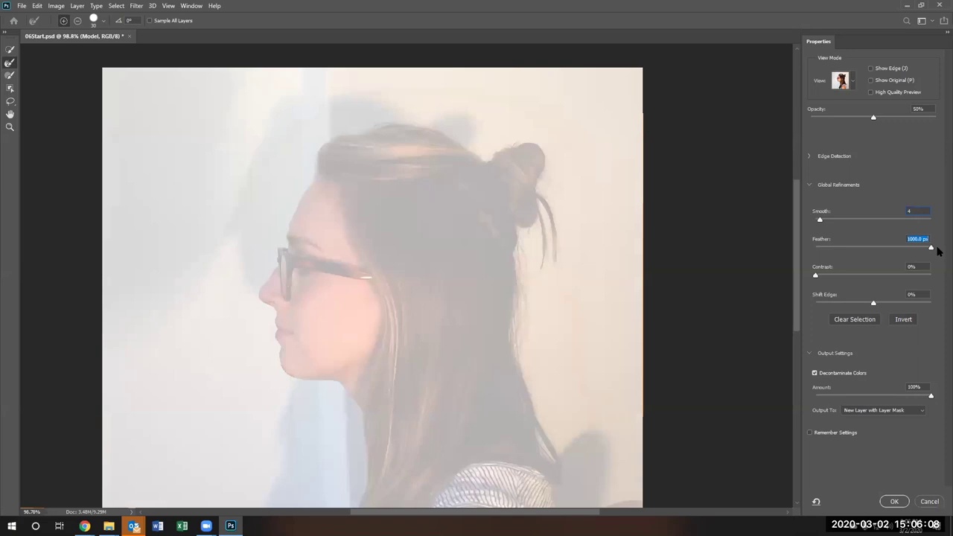
left_click_drag(932, 248, 801, 245)
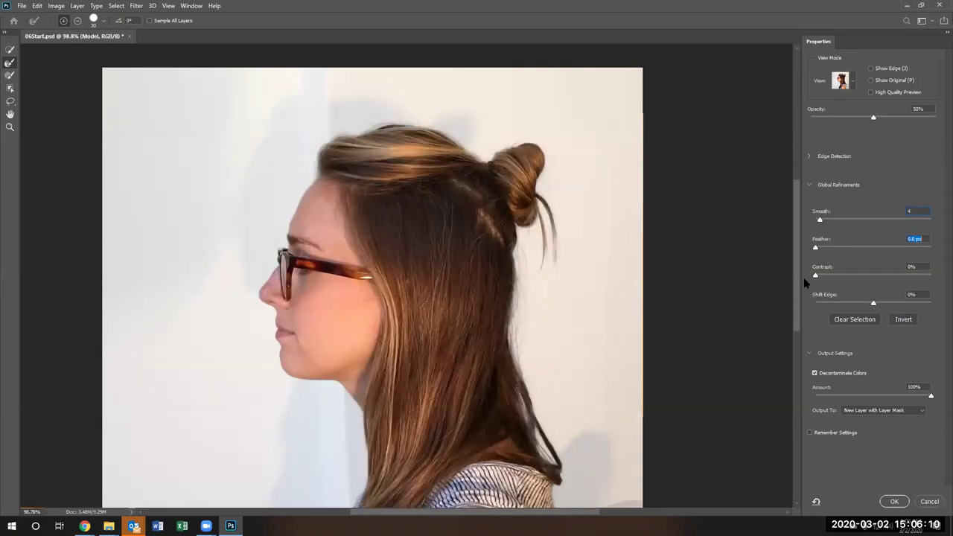
- Compare Shift Edge at +100% and -100%, then leave Smooth at 0 and Shift Edge at 0%
left_click(874, 304)
left_click_drag(874, 304, 931, 301)
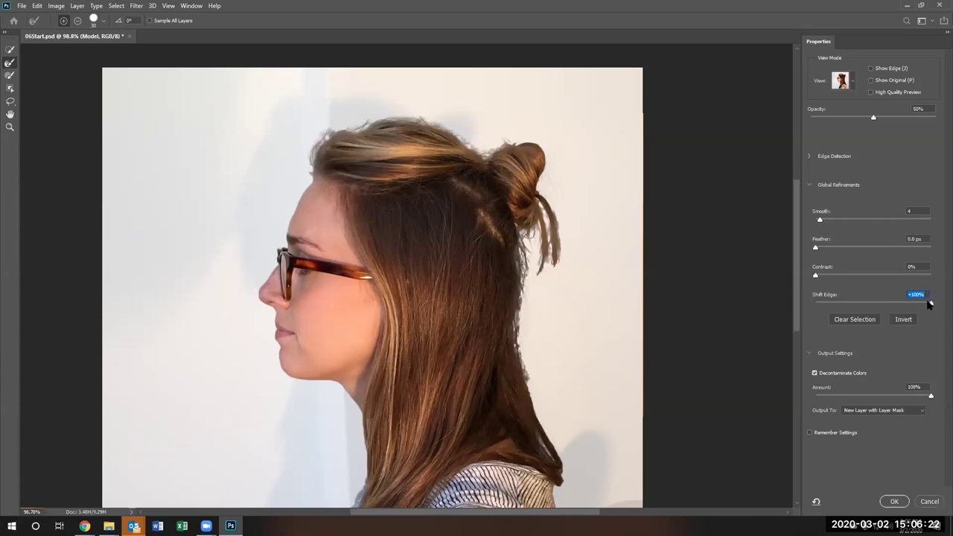
left_click_drag(934, 307, 796, 305)
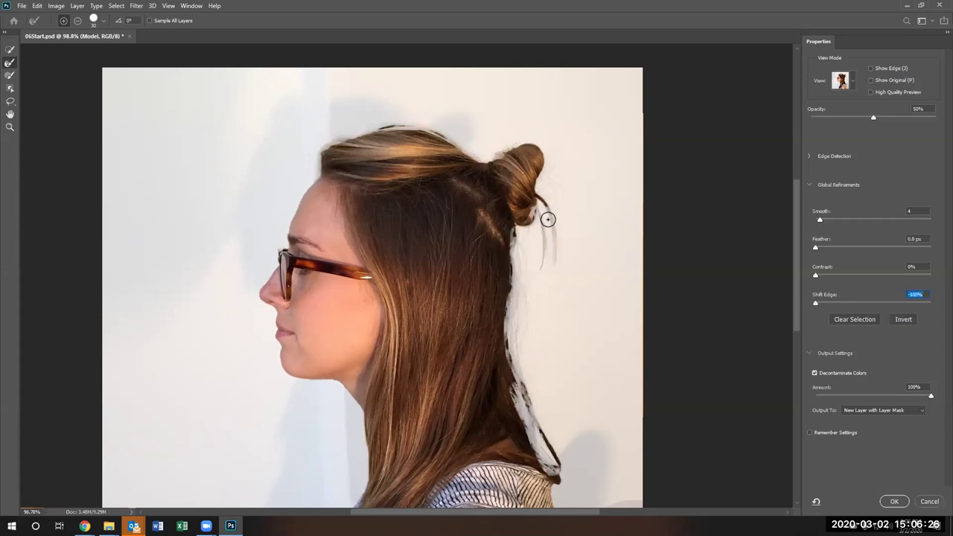
left_click_drag(816, 304, 874, 304)
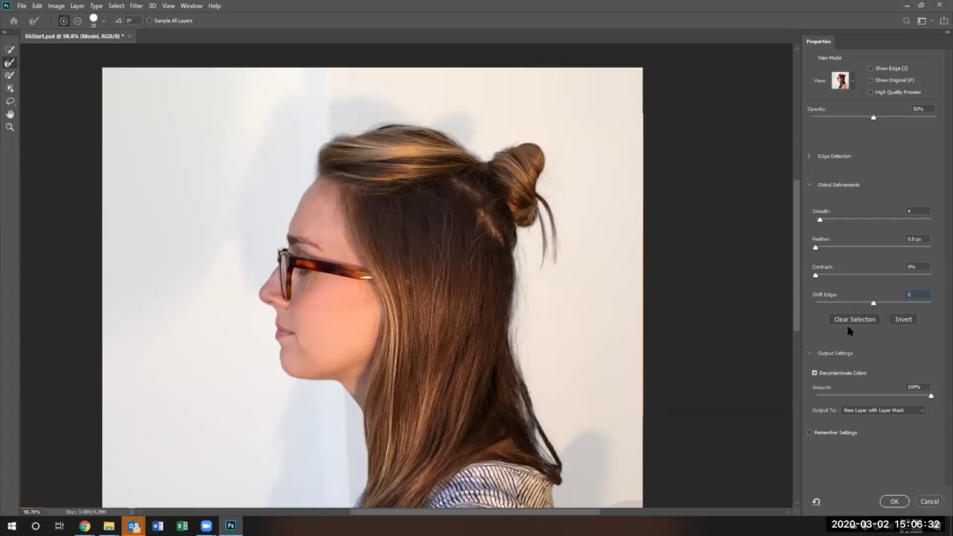
left_click_drag(876, 305, 907, 304)
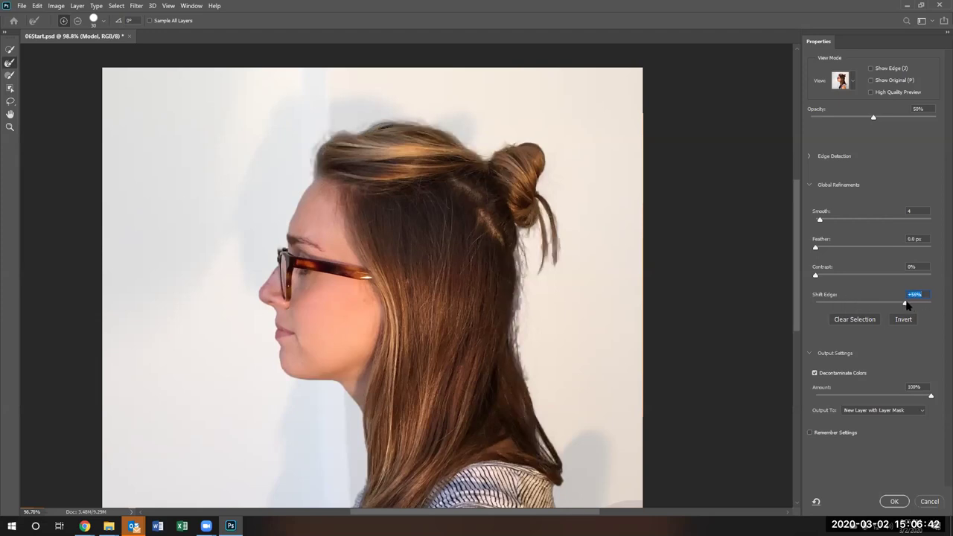
left_click_drag(908, 305, 875, 308)
left_click_drag(819, 222, 798, 216)
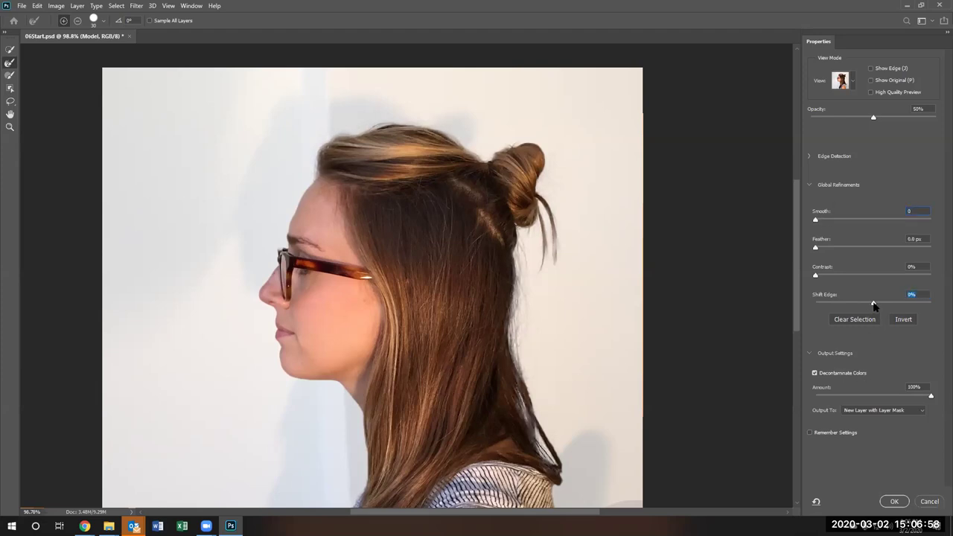
left_click_drag(875, 306, 874, 307)
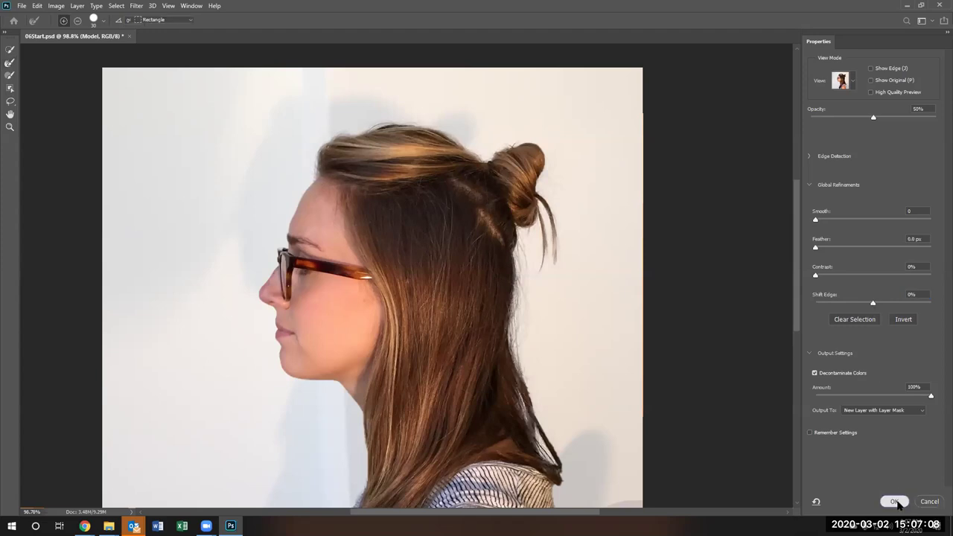
- Output the selection as a new masked Model copy layer, comparing it with the original Model and Magazine Background visibility
left_click(896, 502)
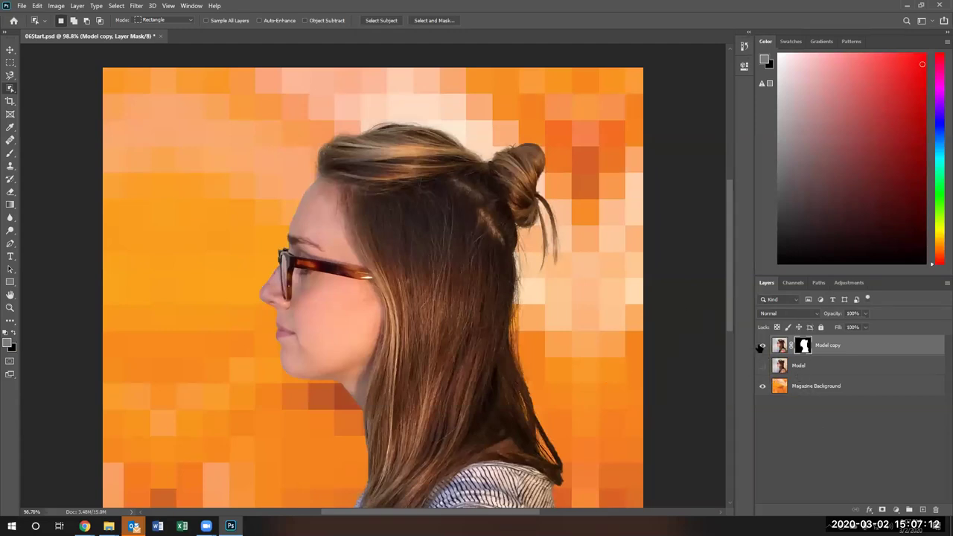
left_click(762, 345)
left_click(762, 366)
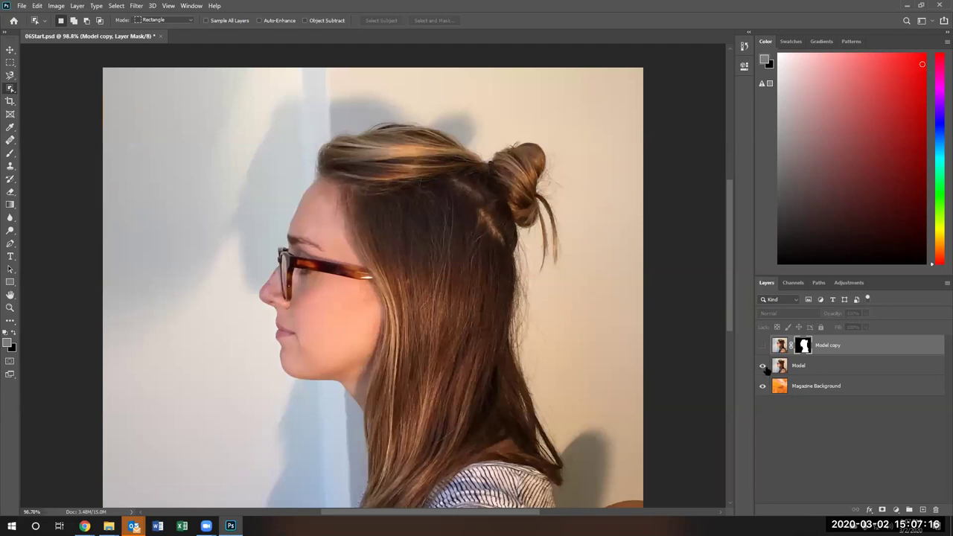
left_click(762, 345)
left_click(762, 366)
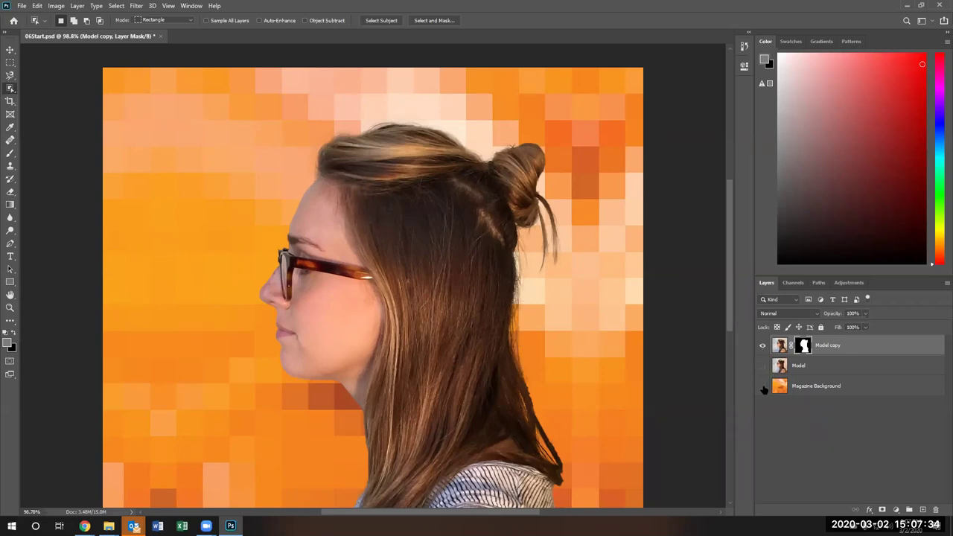
left_click(763, 388)
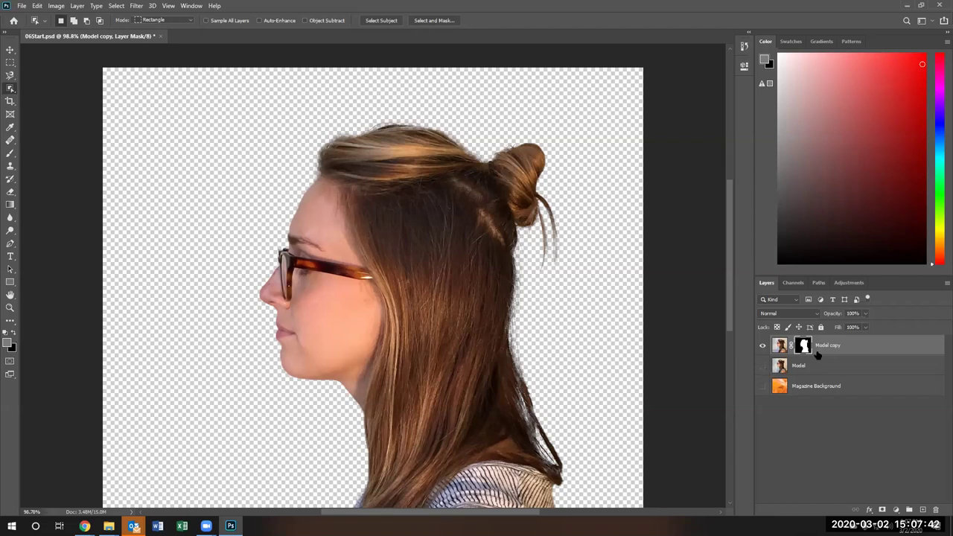
left_click(762, 386)
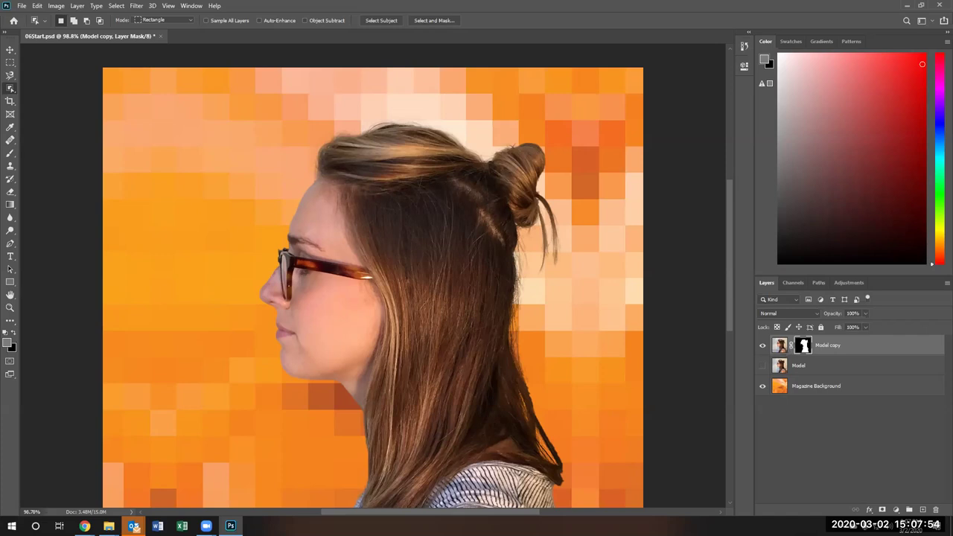
right_click(804, 347)
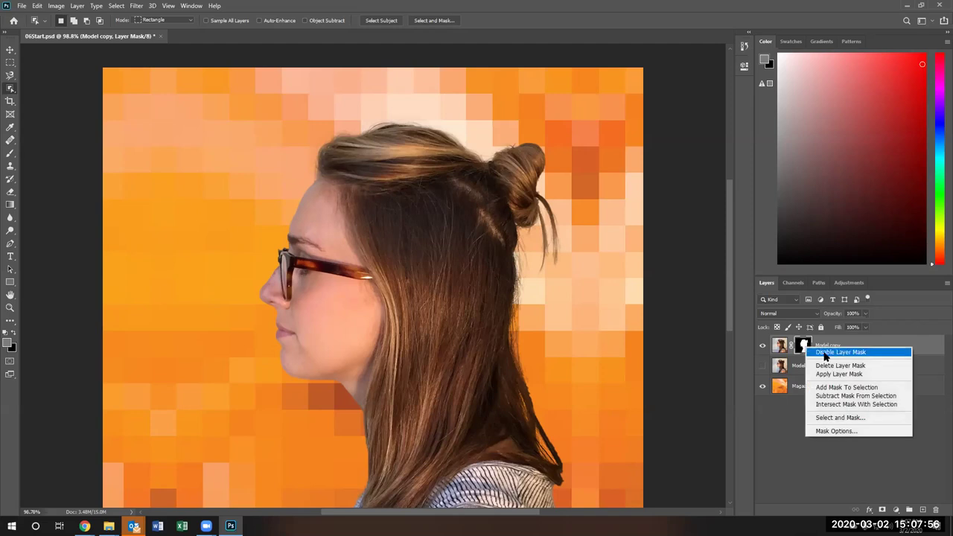
left_click(825, 357)
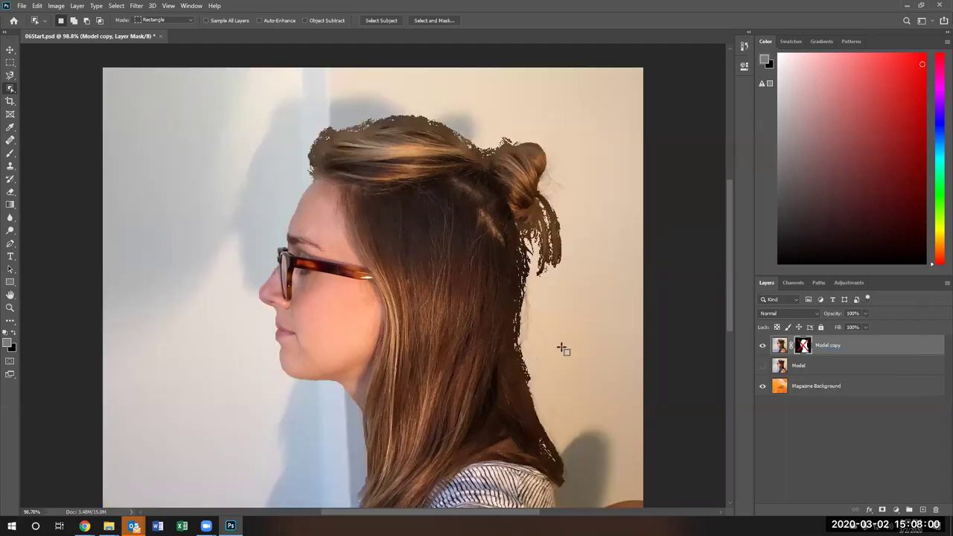
right_click(803, 346)
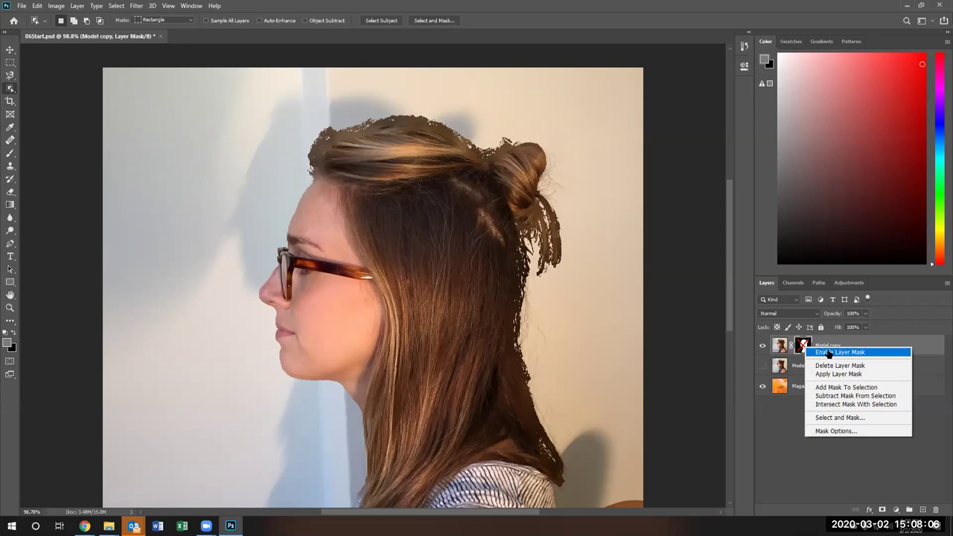
left_click(829, 353)
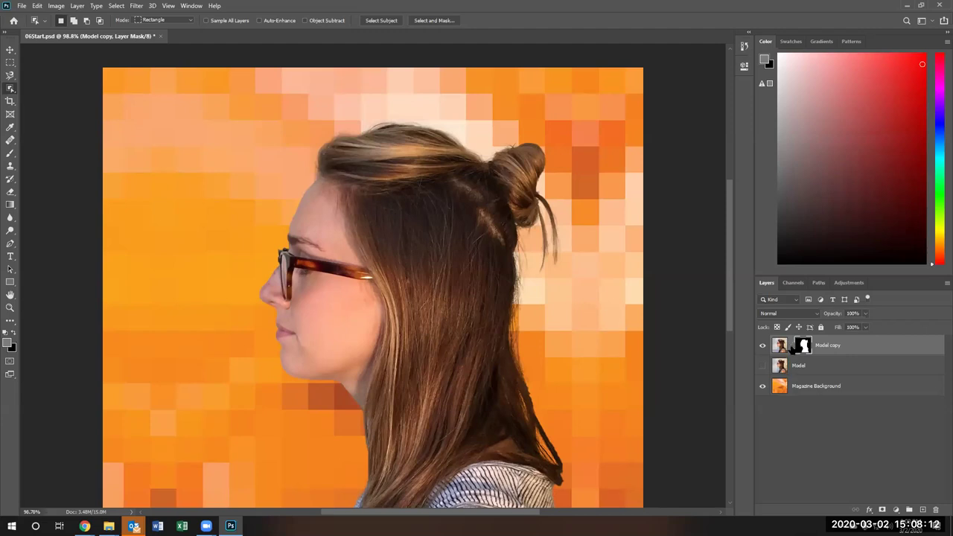
left_click(11, 50)
key("ctrl+2")
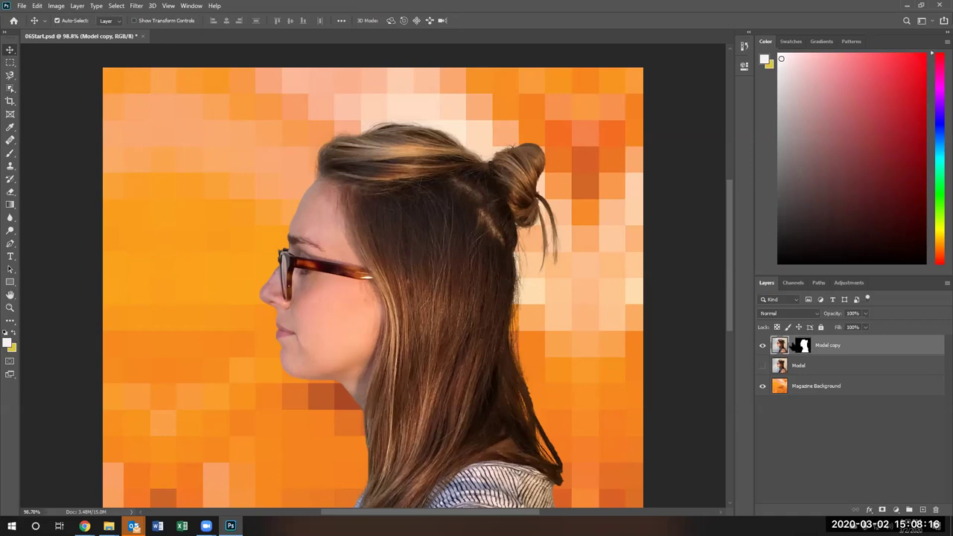
key("ctrl+backslash")
mouse_move(493, 302)
left_mouse_down()
mouse_move(396, 281)
mouse_move(205, 274)
mouse_move(110, 281)
mouse_move(66, 296)
mouse_move(277, 275)
mouse_move(616, 298)
mouse_move(389, 293)
mouse_move(447, 287)
mouse_move(488, 318)
left_mouse_up()
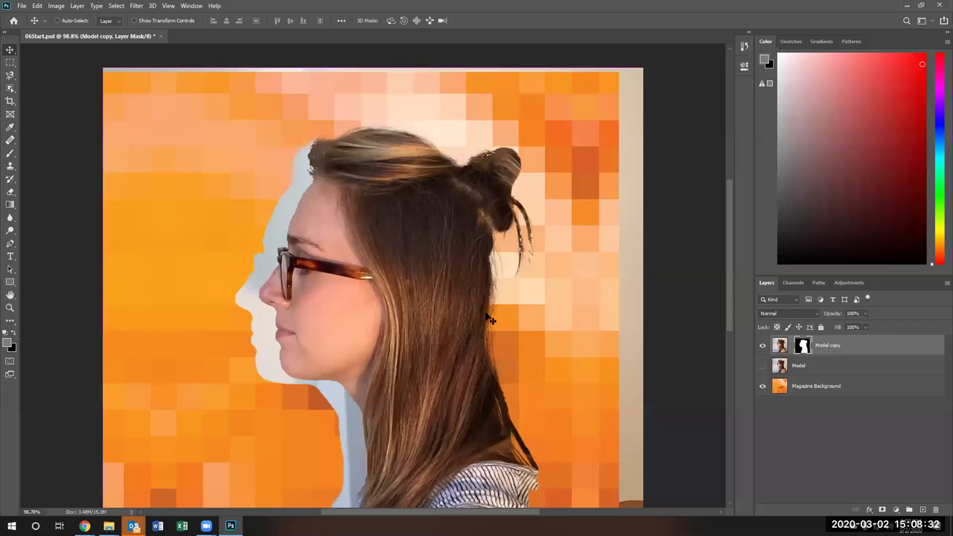
key("ctrl+z")
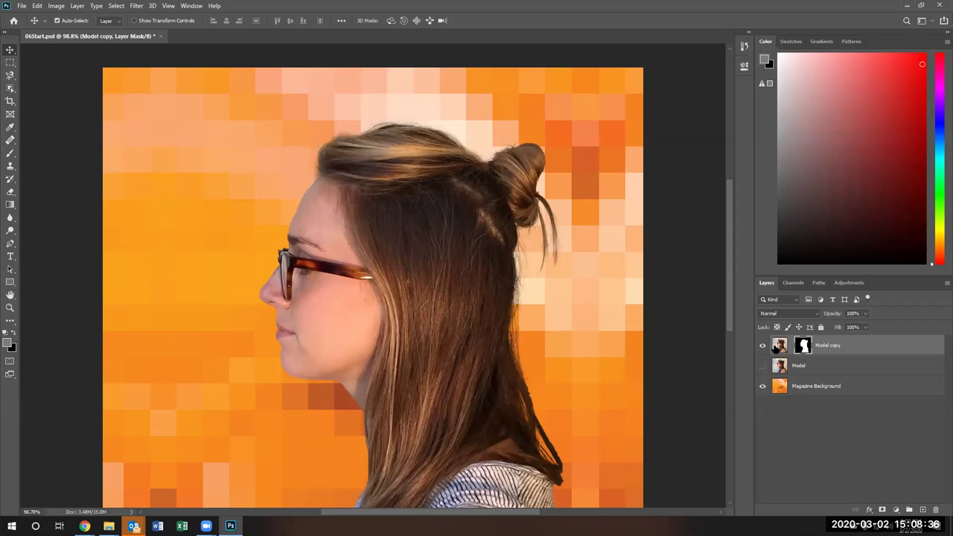
left_click(777, 348)
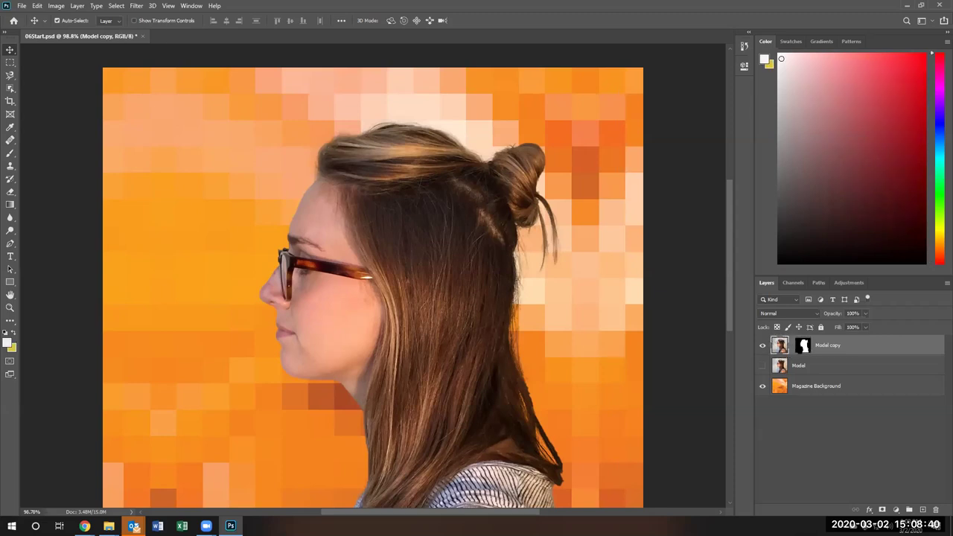
left_click(803, 347)
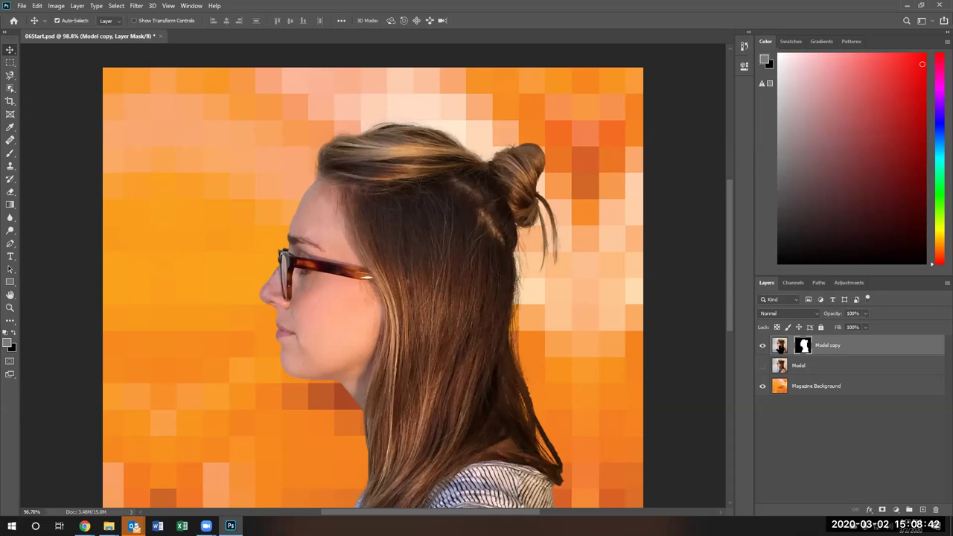
left_click(780, 346)
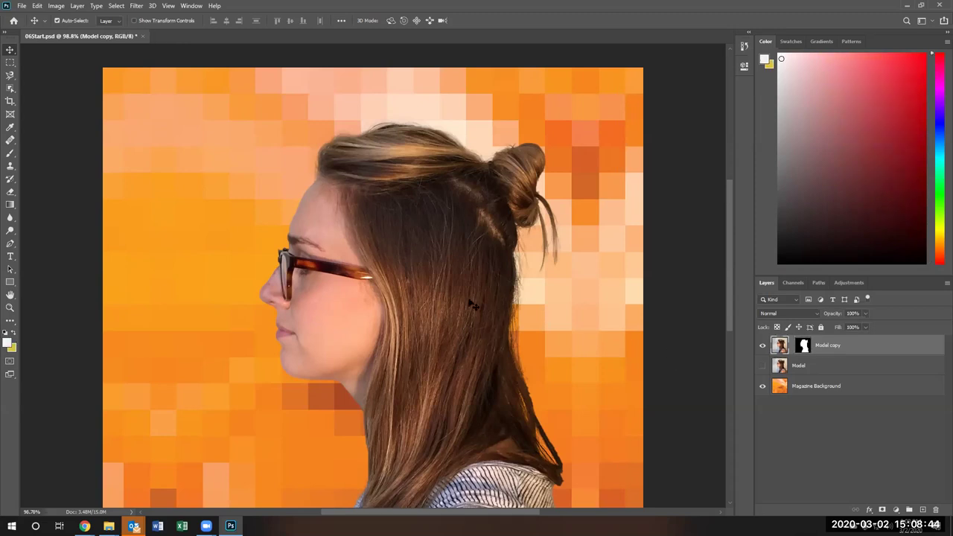
left_click_drag(471, 304, 529, 306)
left_click_drag(682, 306, 467, 301)
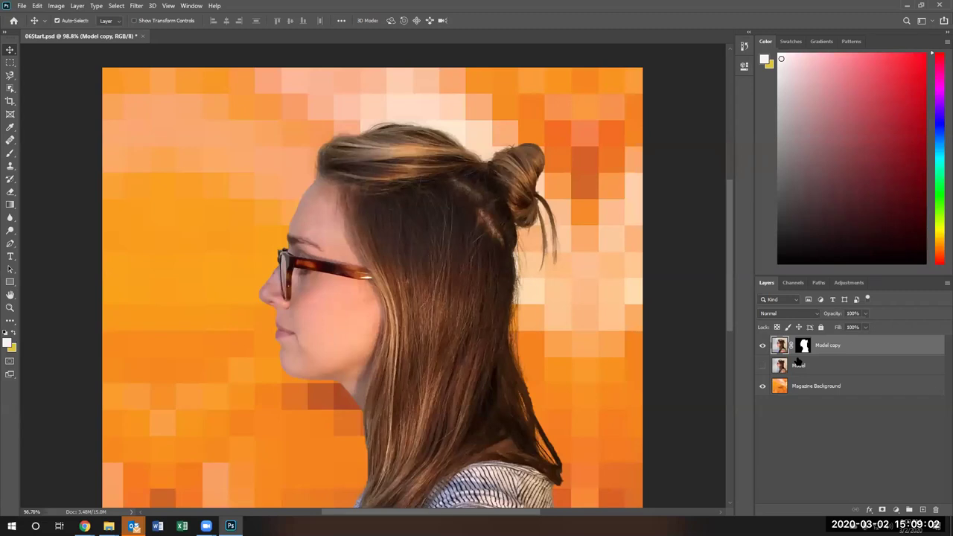
left_click_drag(358, 324, 399, 194)
key("ctrl+z")
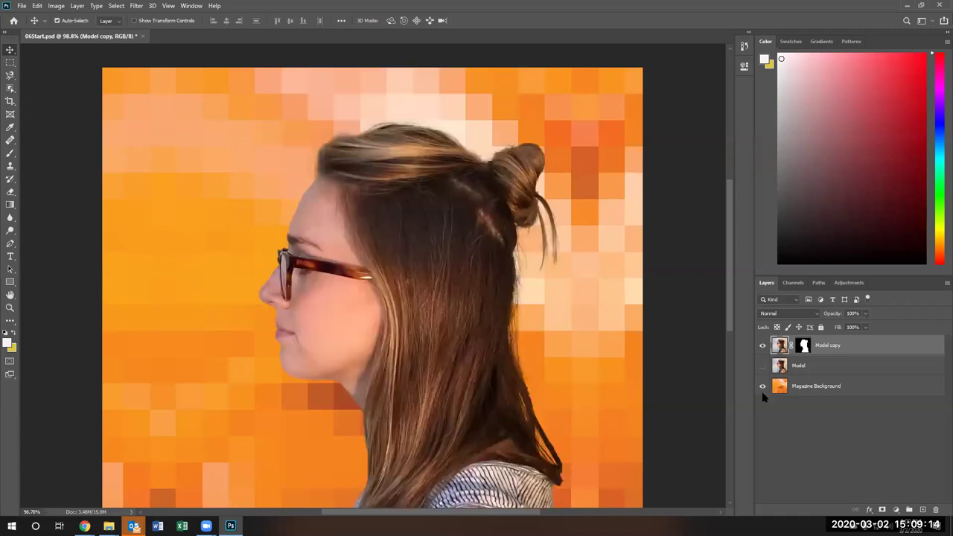